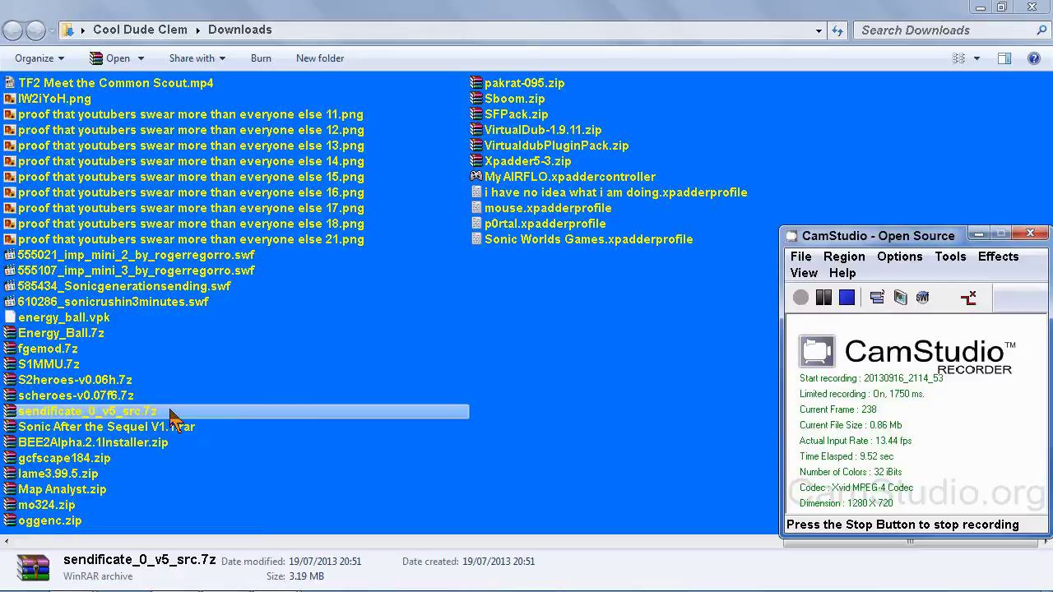
Look through the contents of the sendificate_0_v5_src.7z archive in WinRAR, then close the archive.
double_click(162, 418)
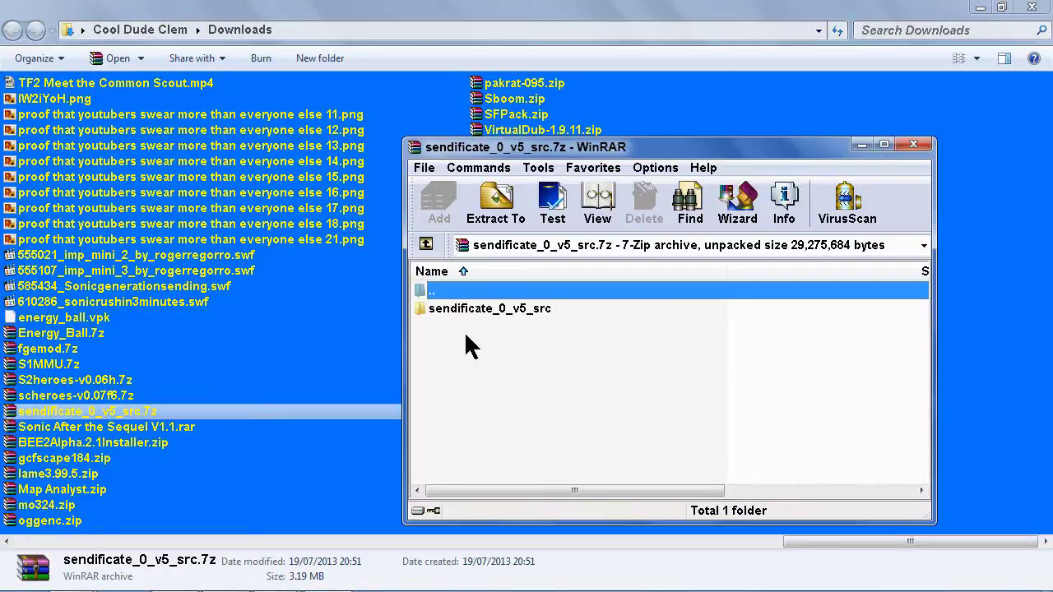
double_click(456, 309)
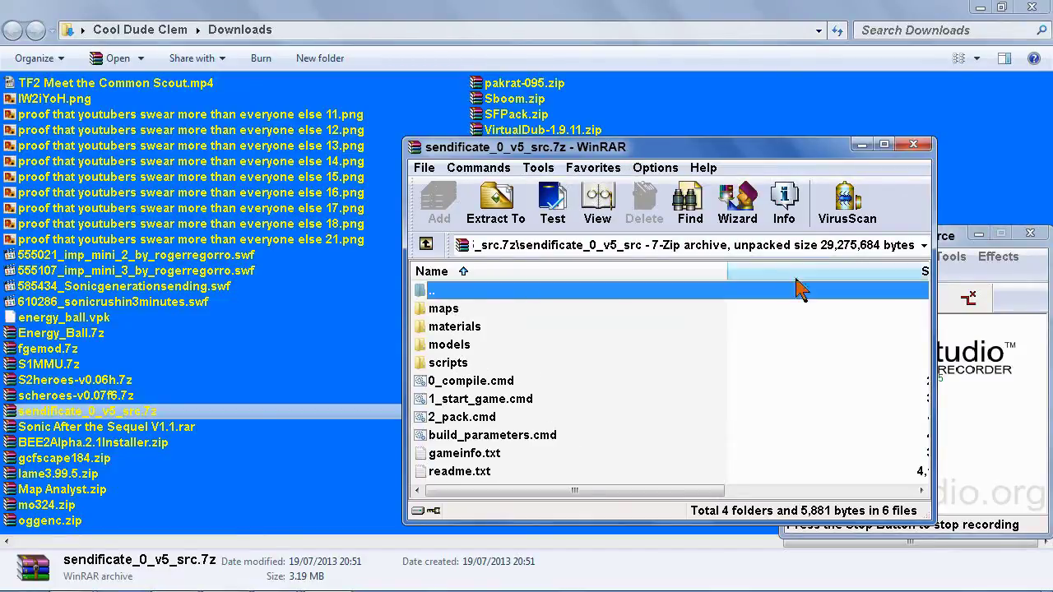
left_click(914, 144)
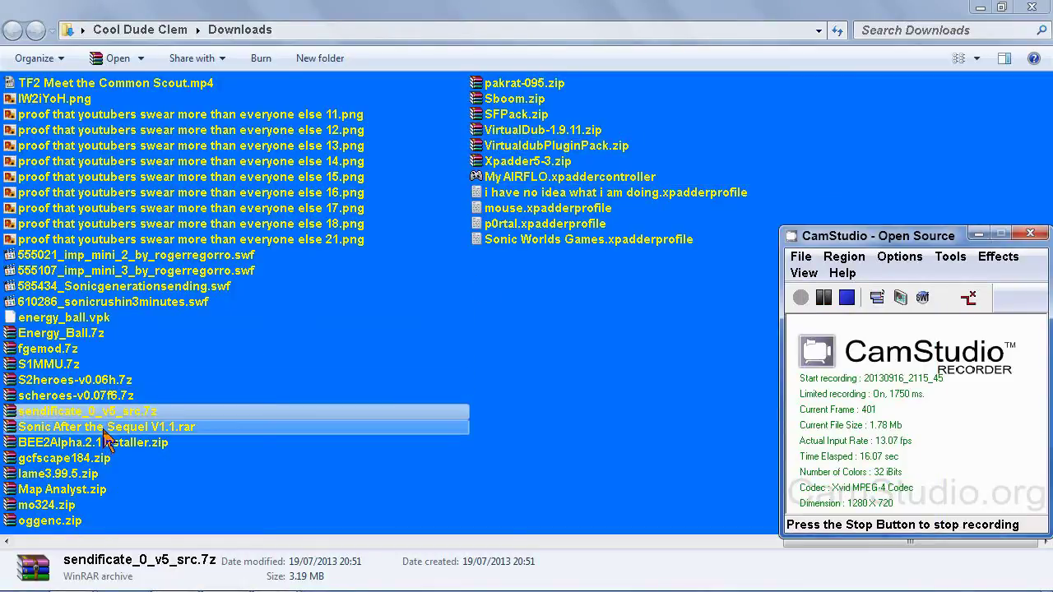
Open the extracted sendificate_0_v5_src folder in Downloads, including its inner folder of the same name.
left_click(178, 336)
scroll(186, 346, "up", 1)
scroll(185, 349, "up", 3)
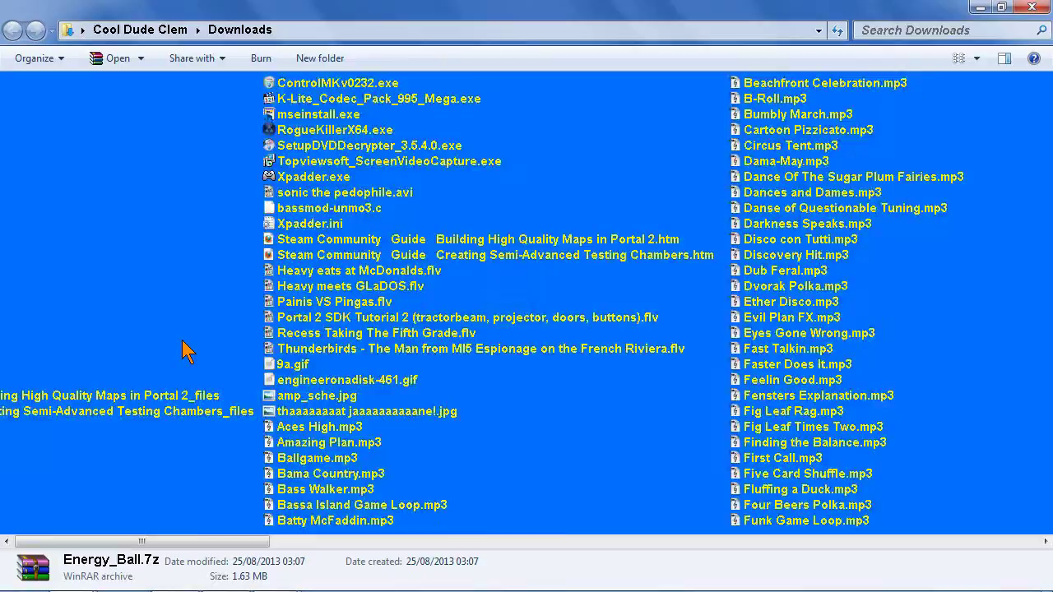
scroll(185, 350, "down", 3)
scroll(185, 350, "up", 3)
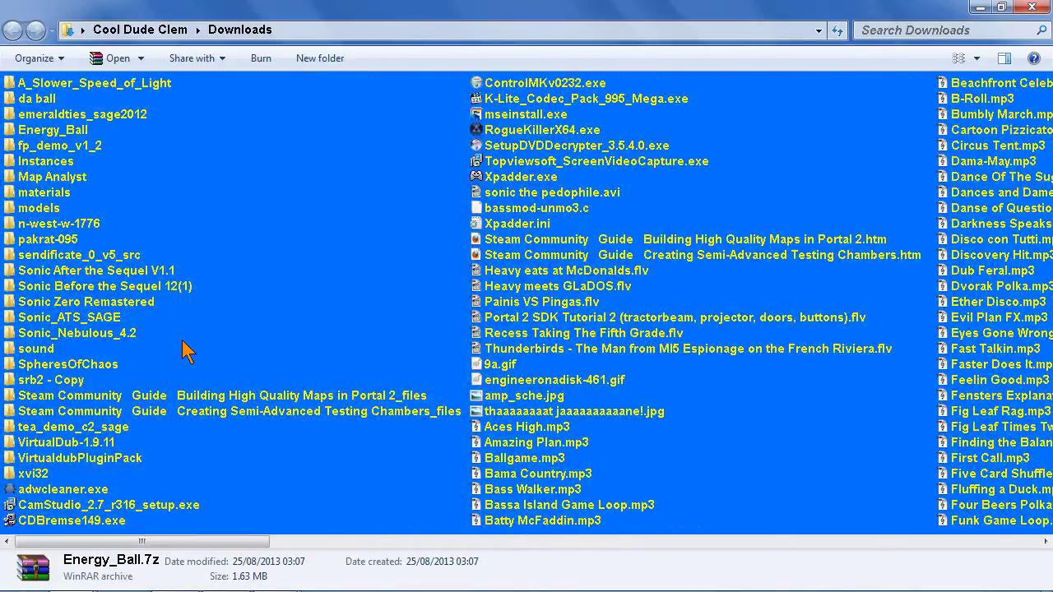
double_click(72, 256)
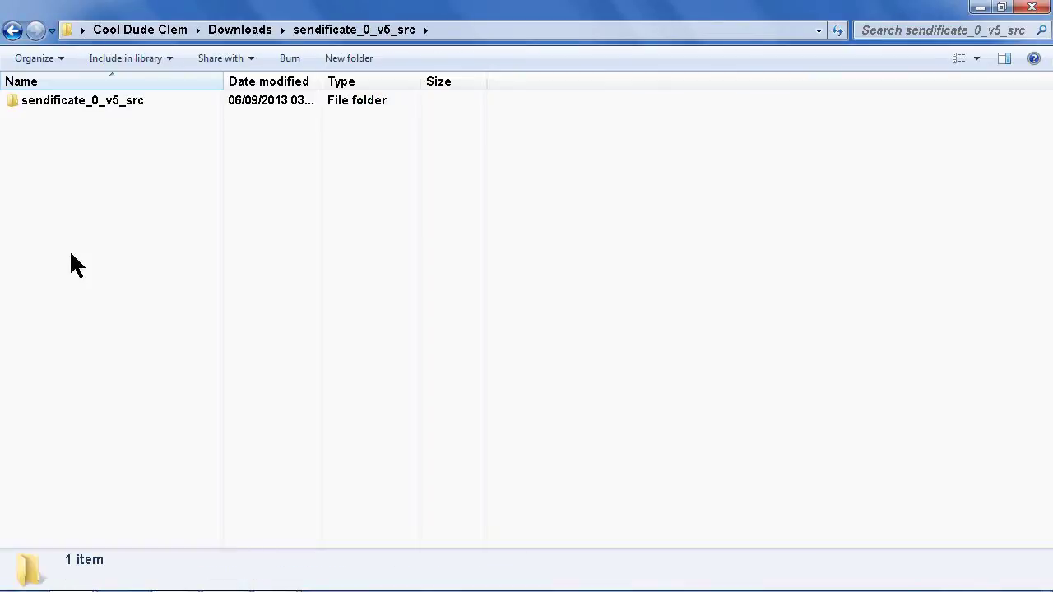
left_click(59, 103)
double_click(62, 107)
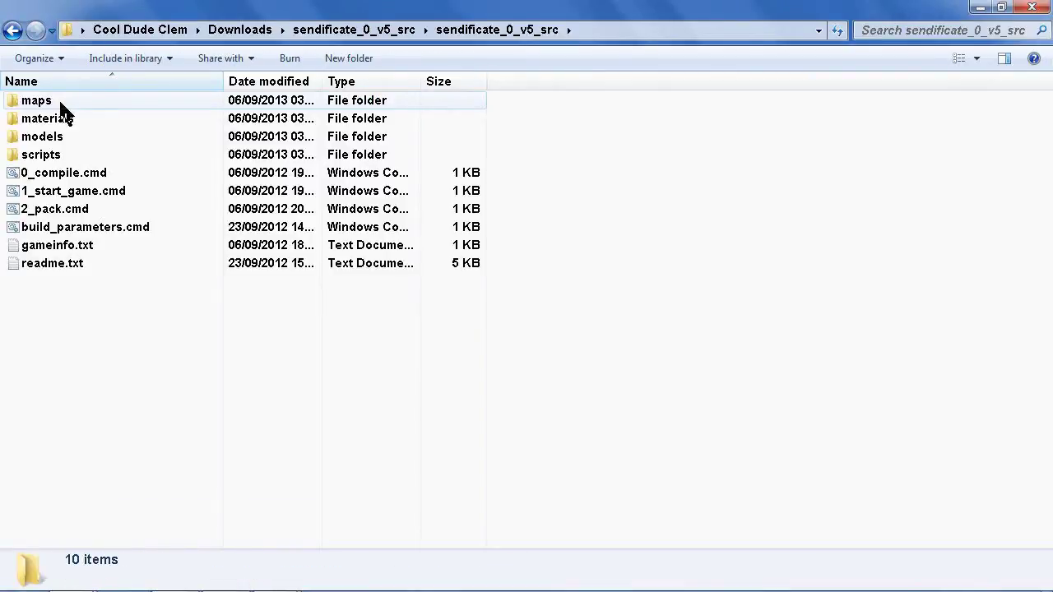
Copy the maps, materials, models and scripts folders, and open the Portal 2 installation folder from the desktop.
left_click(59, 102)
key("shift+Down")
key("shift+Down")
key("shift+Down")
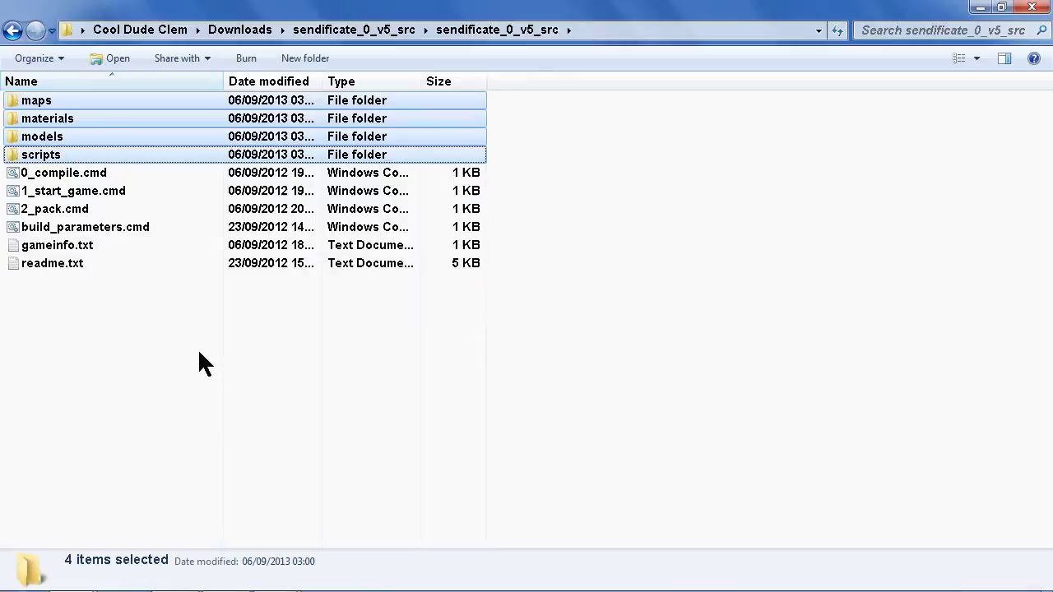
left_click(977, 10)
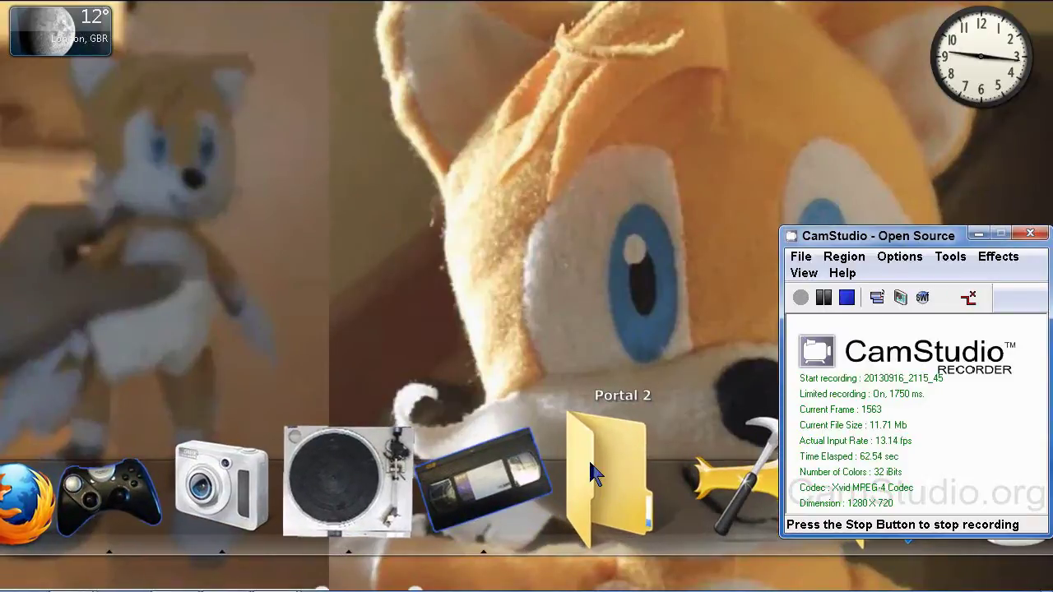
left_click(590, 463)
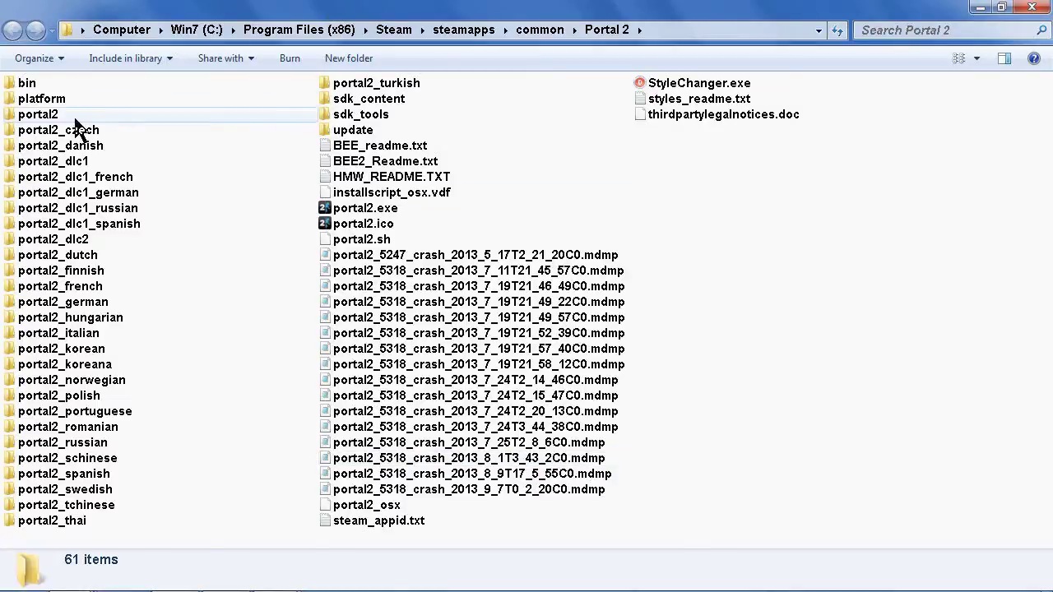
double_click(45, 119)
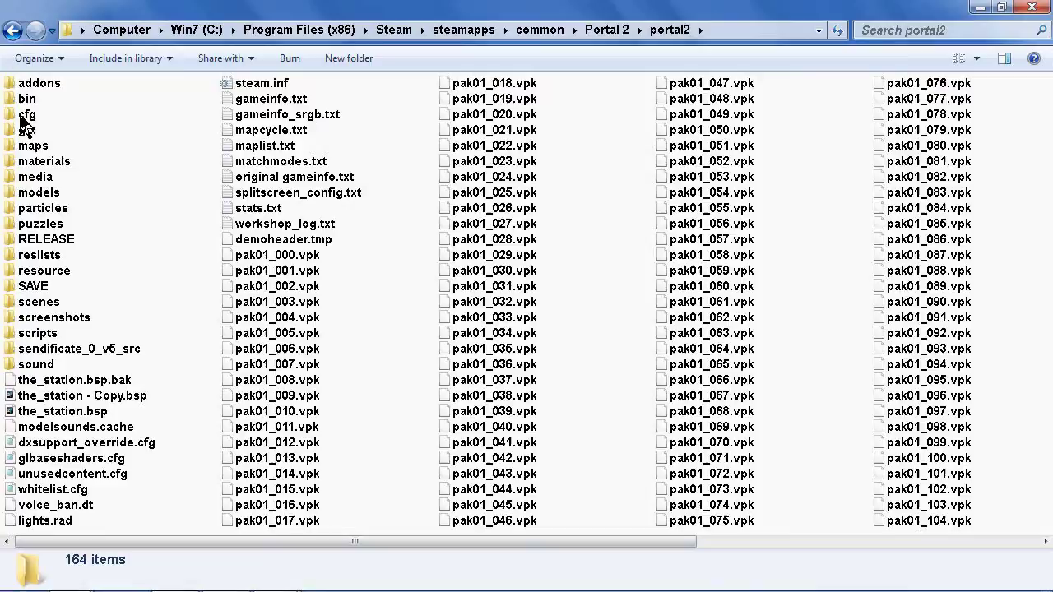
key("ctrl+v")
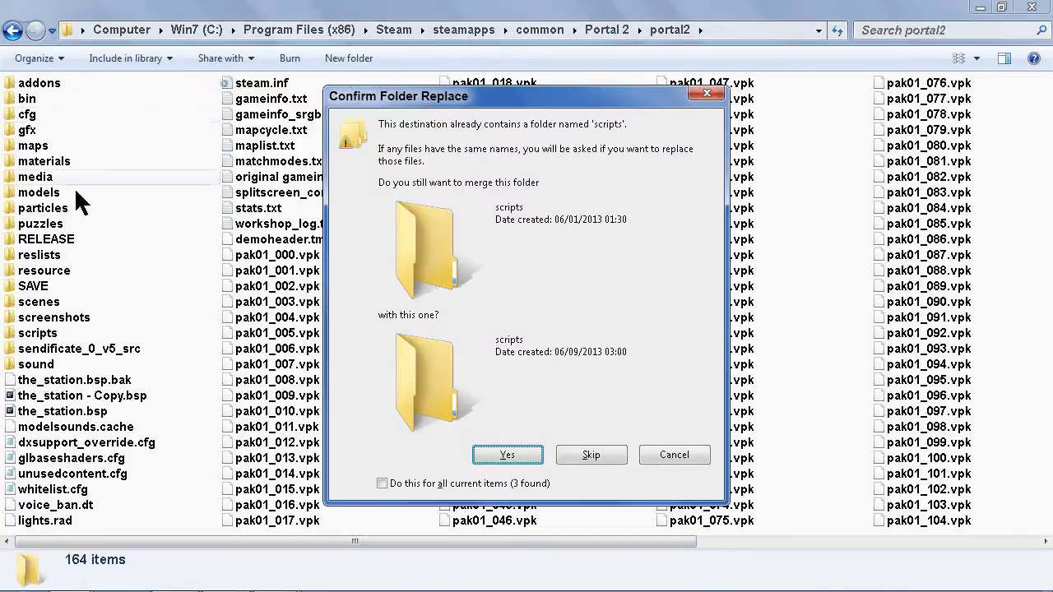
left_click(670, 460)
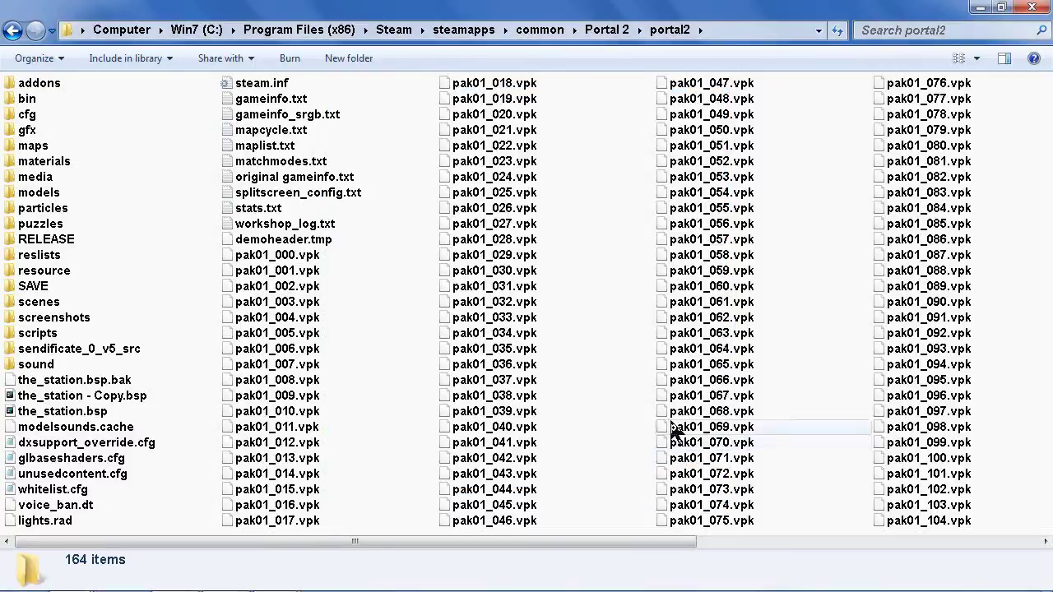
left_click(13, 31)
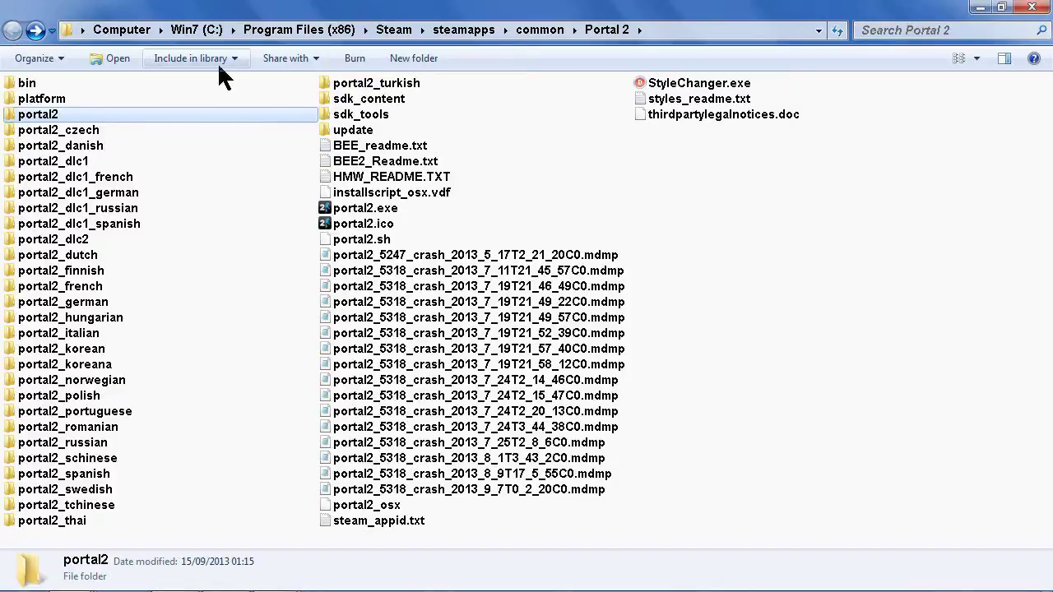
Paste the copied folders into Portal 2's sdk_content folder and agree to merge them with the existing folders.
double_click(366, 99)
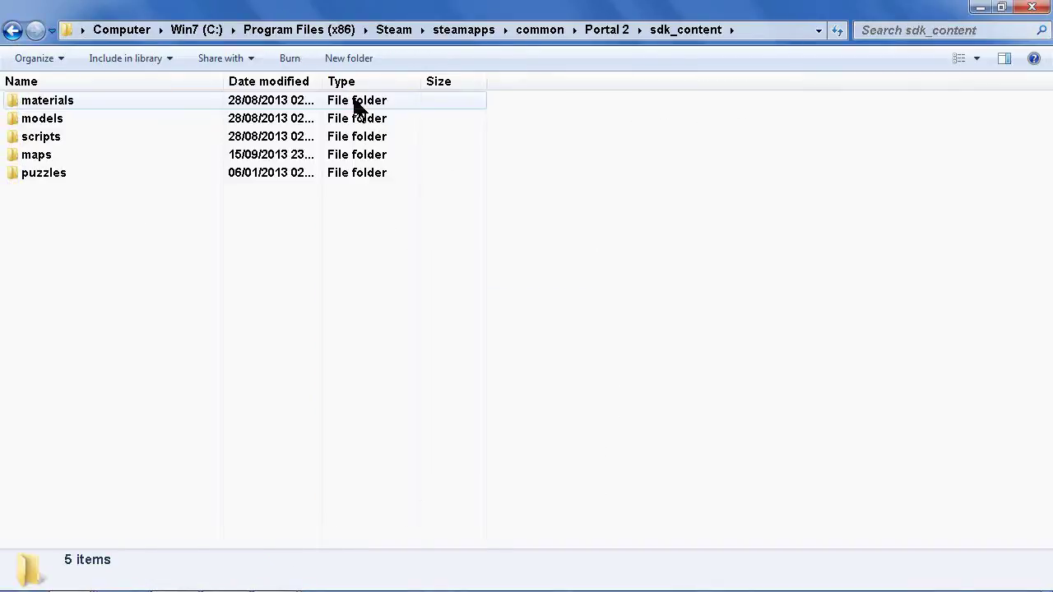
key("ctrl+v")
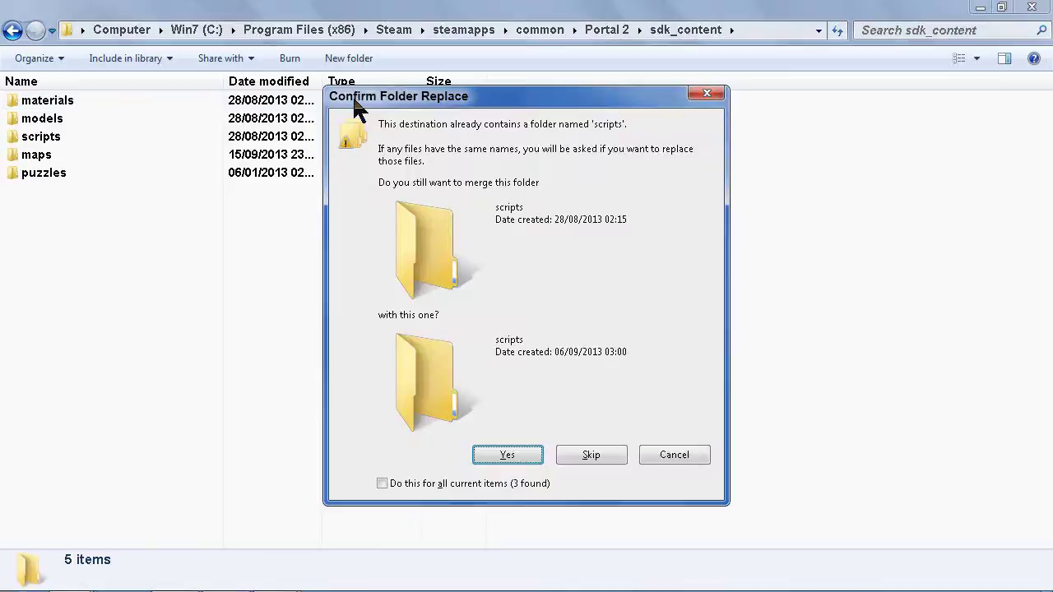
left_click(512, 455)
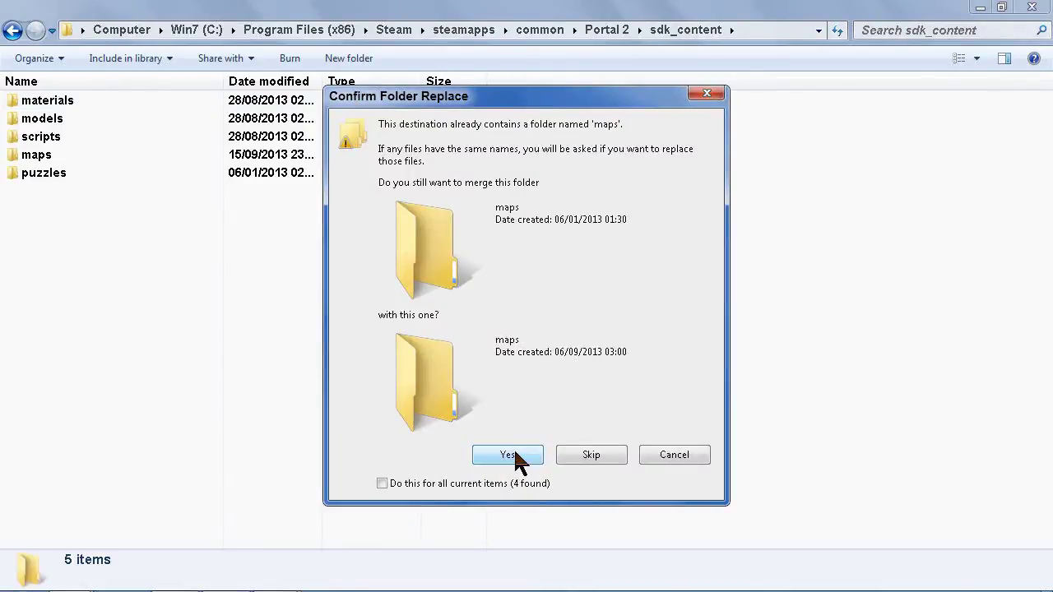
left_click(509, 455)
left_click(509, 455)
left_click(508, 455)
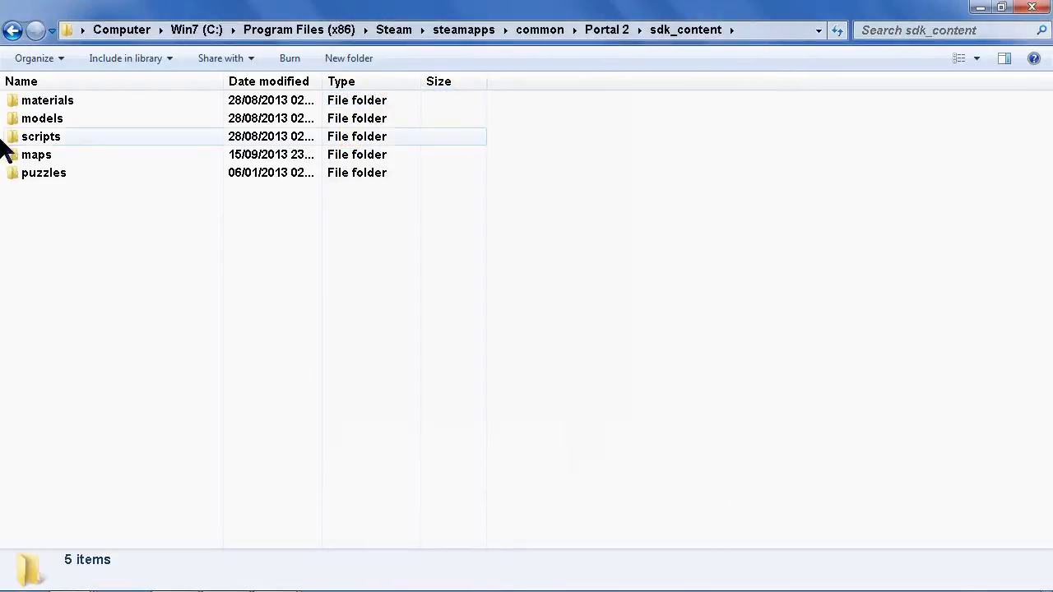
Check the hmw folder inside the models folder of sdk_content and go back.
double_click(39, 118)
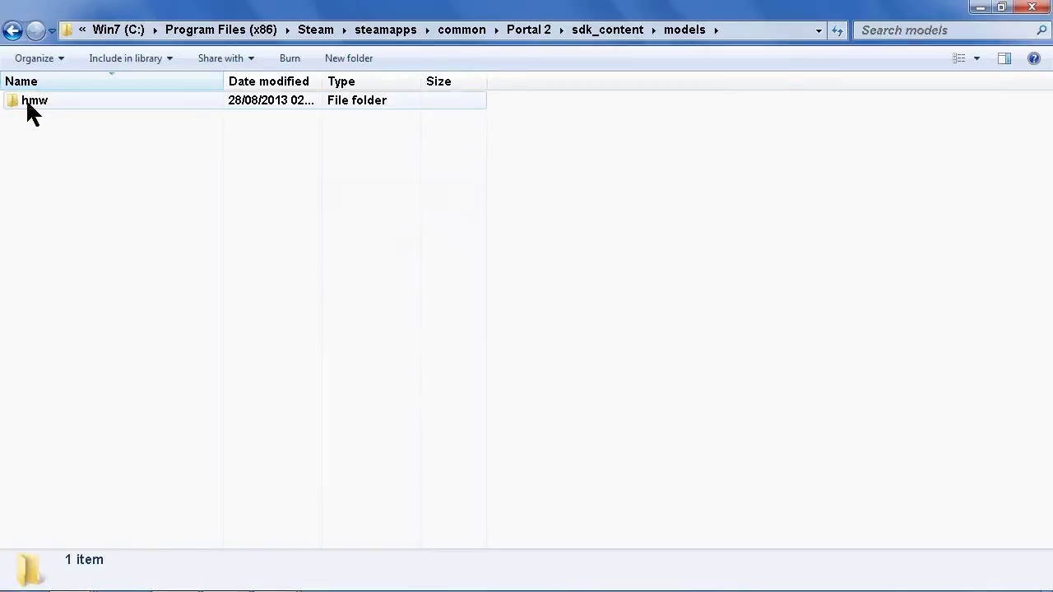
double_click(30, 110)
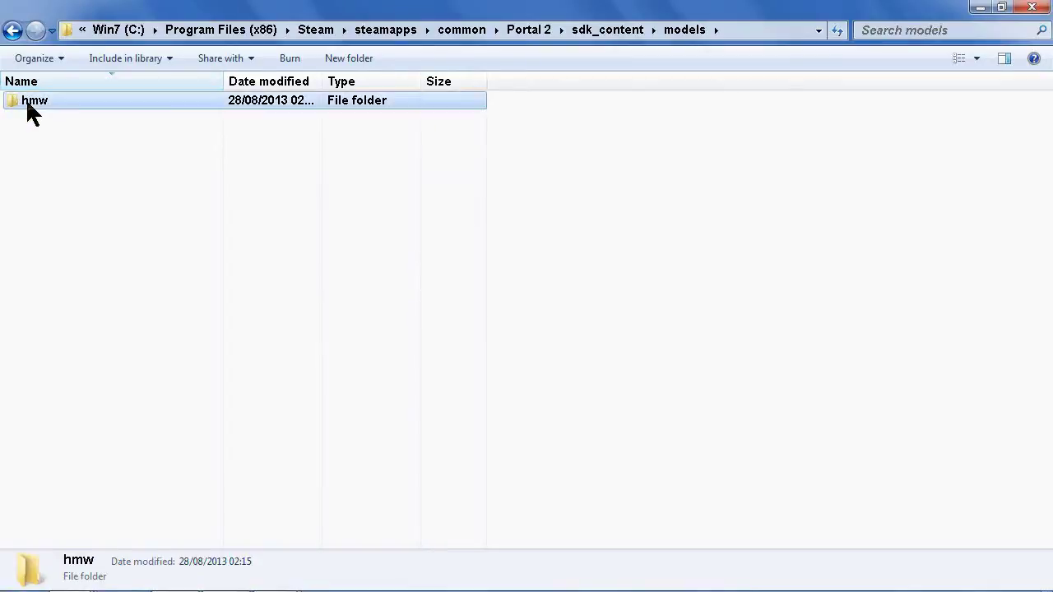
left_click(13, 36)
left_click(13, 36)
left_click(13, 33)
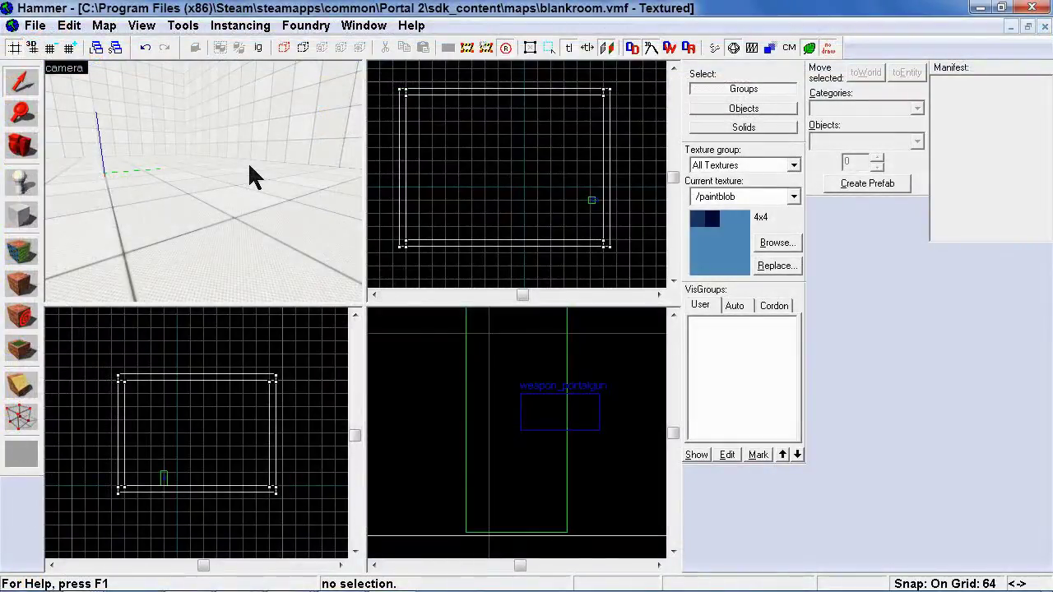
In Hammer, place an info_player_start entity on the blankroom floor by the origin axes and return to the Selection tool.
key("Up")
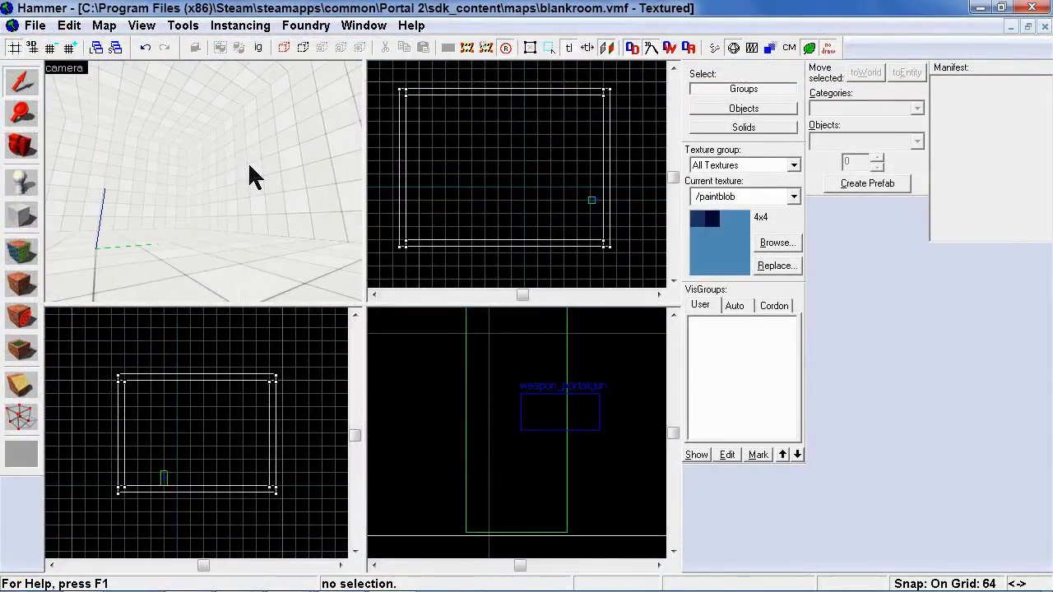
key("Left")
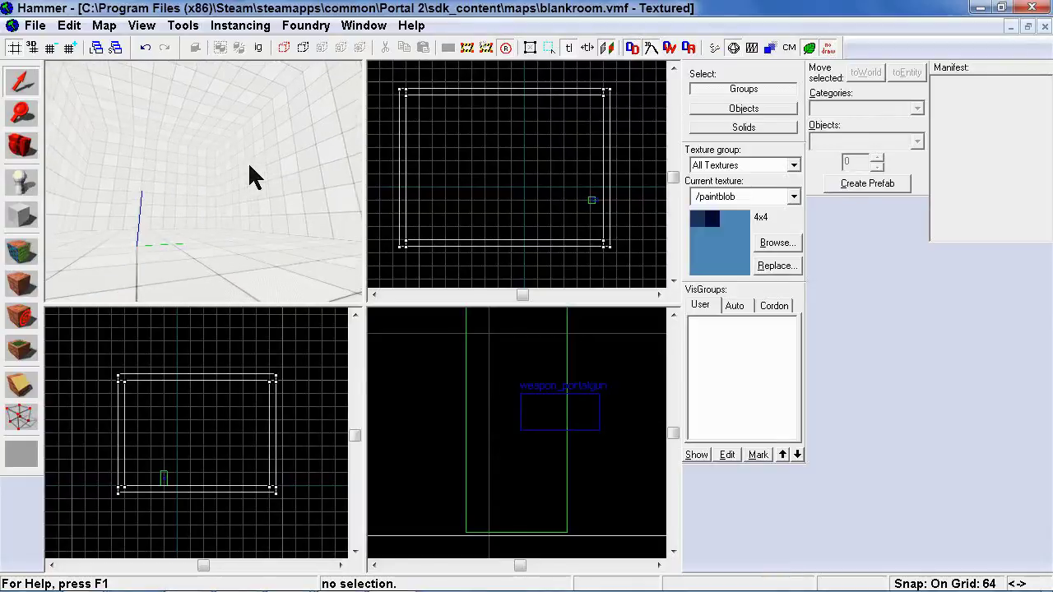
key("Left")
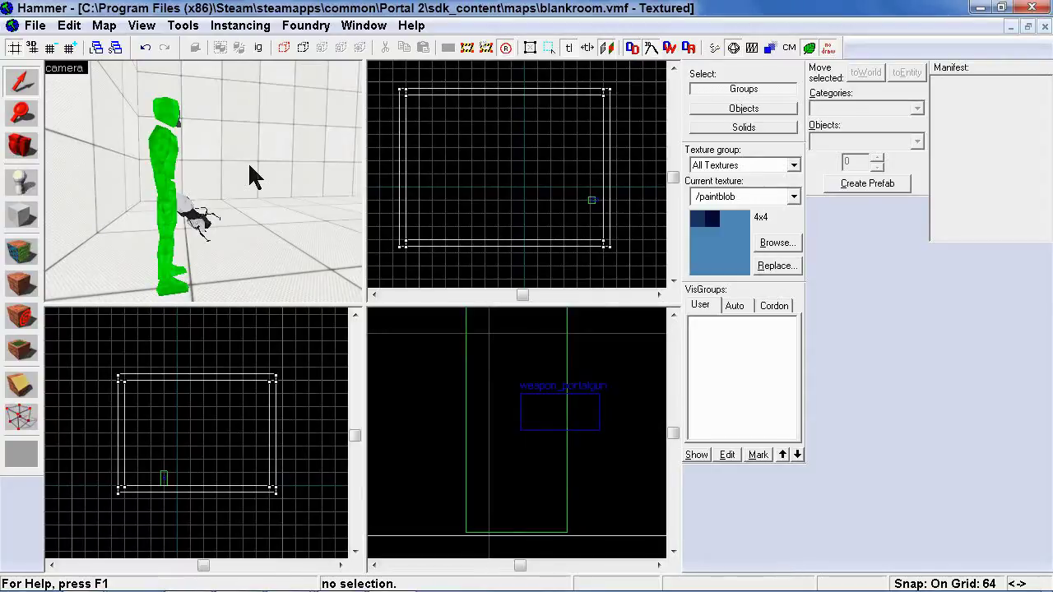
key("Right")
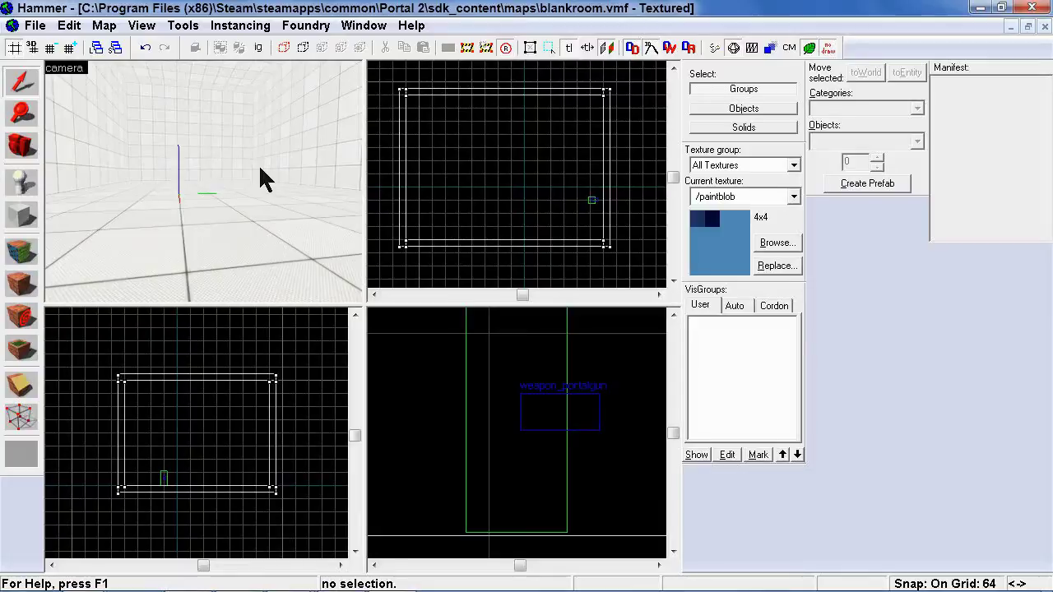
left_click(21, 185)
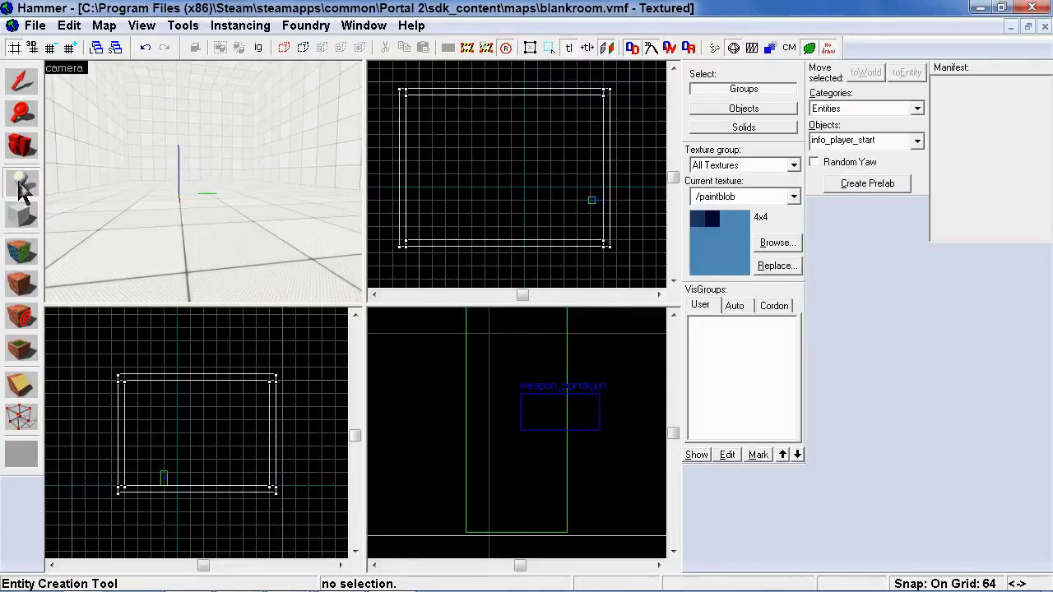
left_click(181, 198)
key("shift+s")
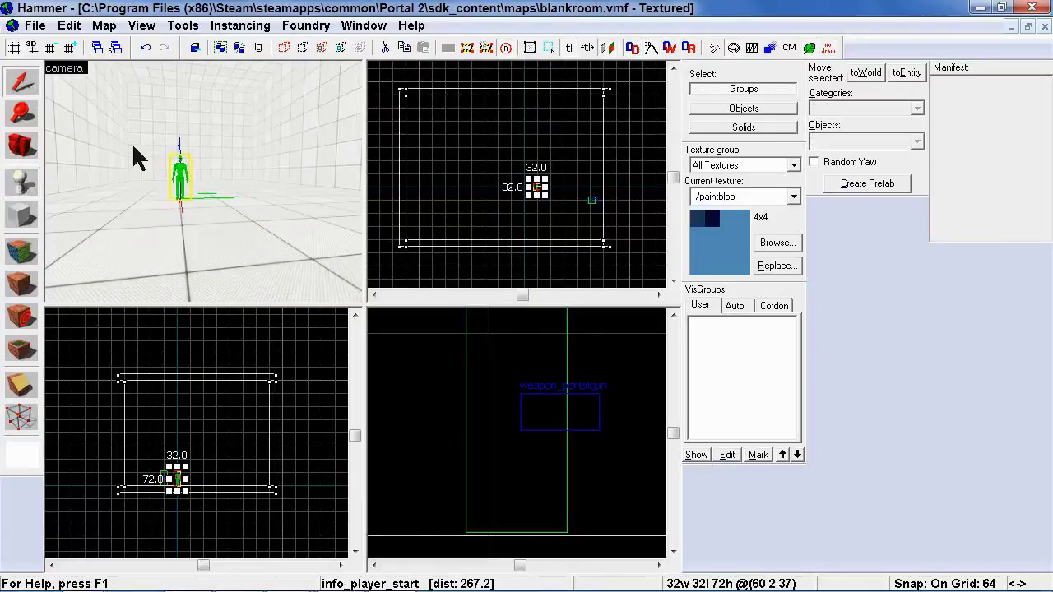
Change the class of the placed info_player_start entity to func_instance and apply it.
double_click(183, 187)
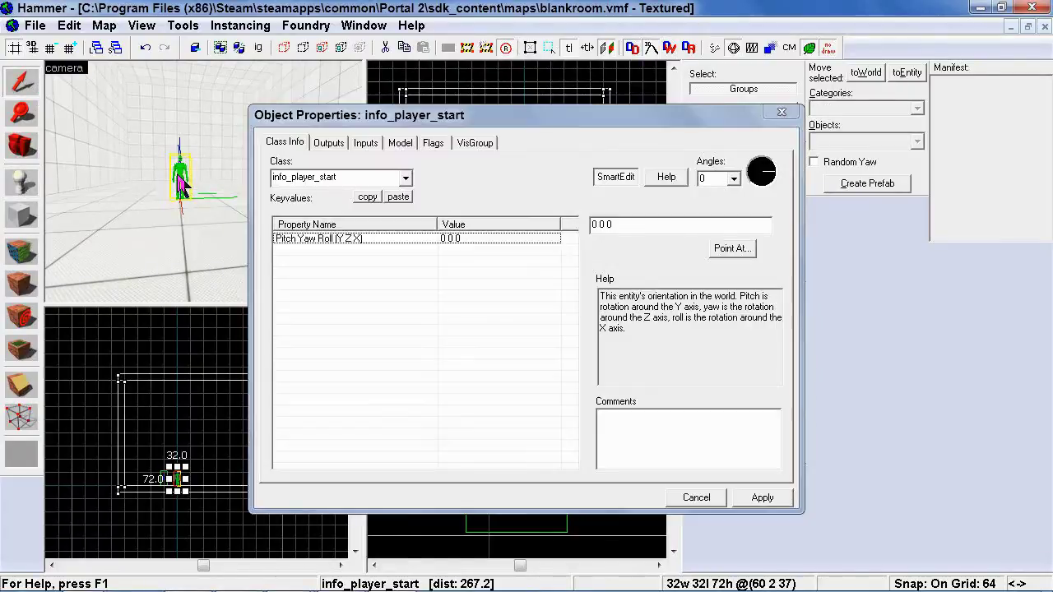
left_click(369, 179)
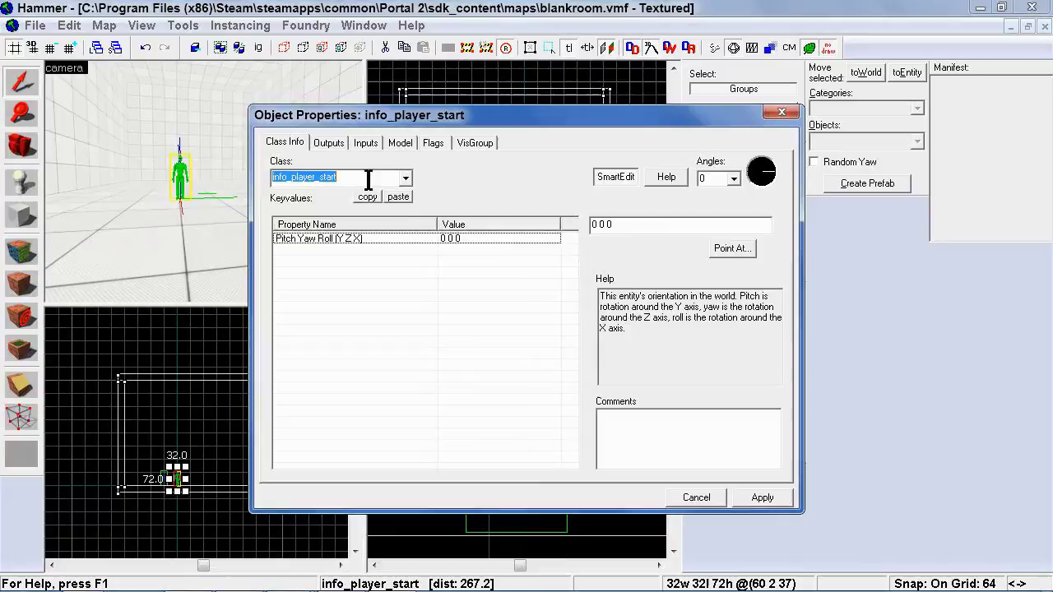
type("func")
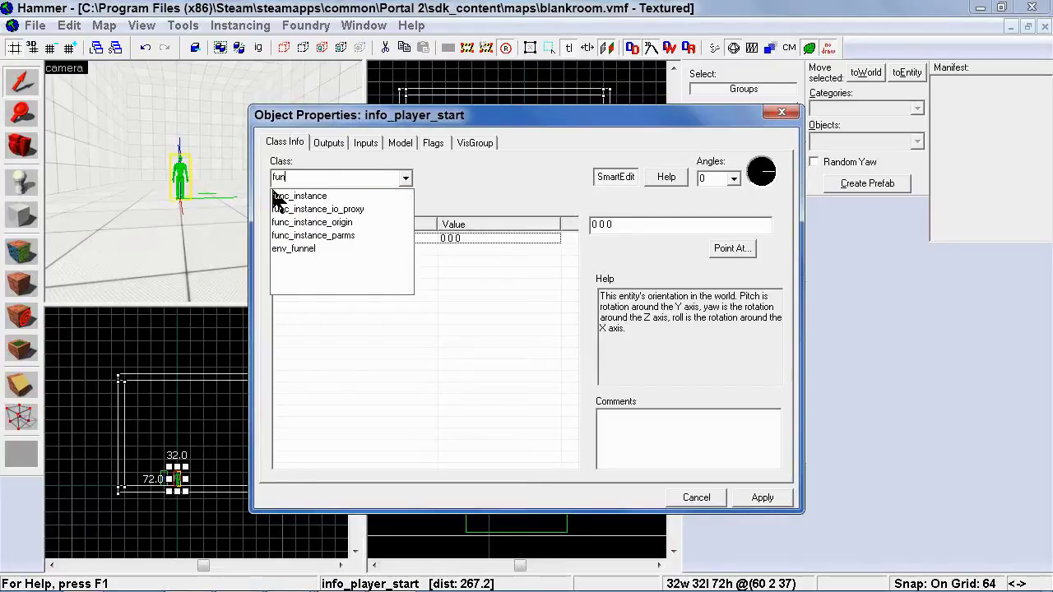
left_click(328, 196)
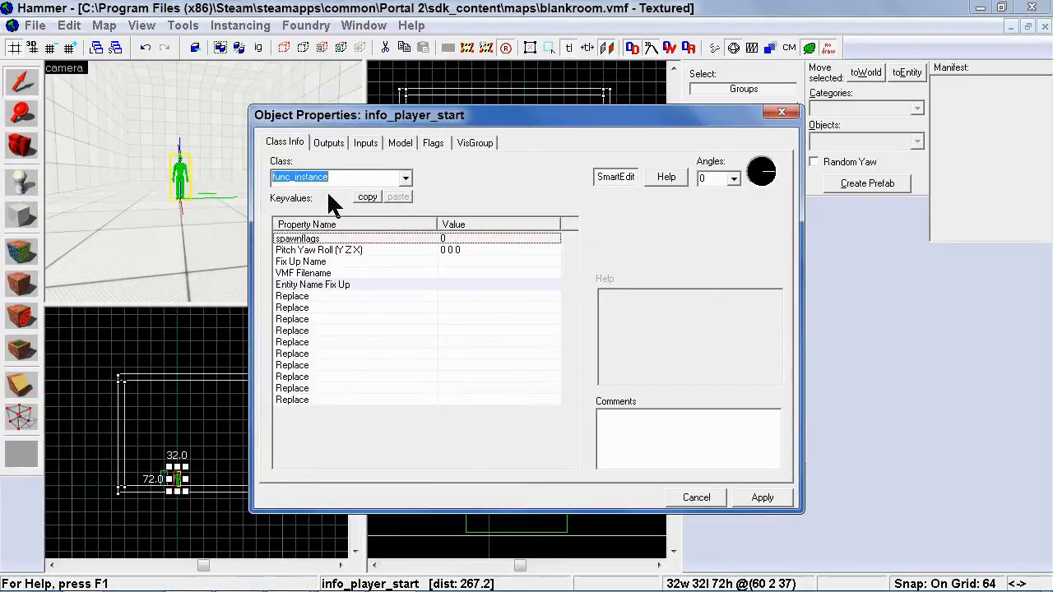
left_click(762, 498)
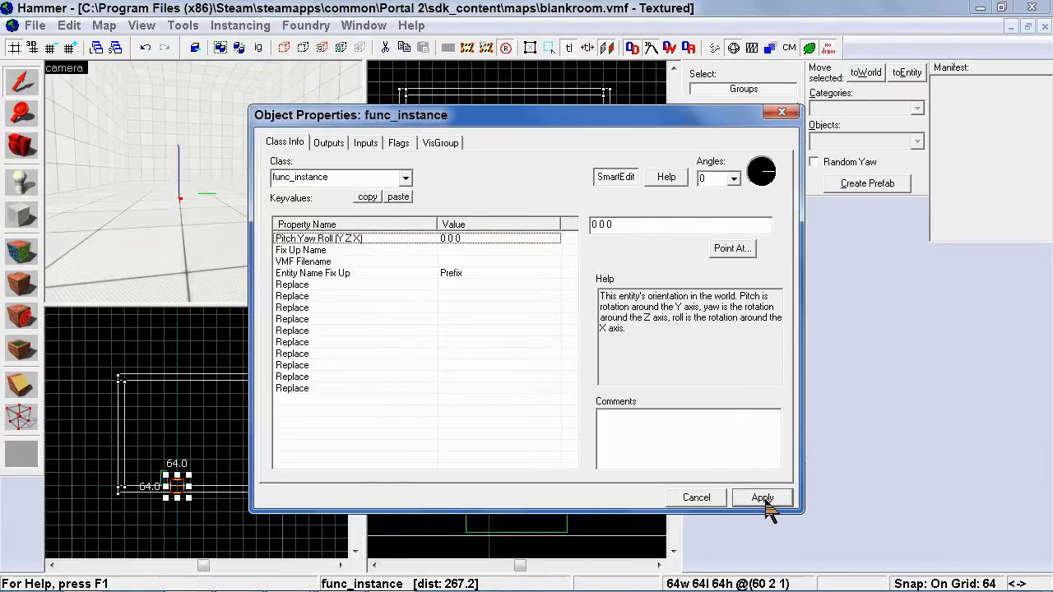
Set the func_instance's VMF Filename to instances_hmw\gadgets\sendtor_pedestal.vmf, apply it and close the object properties.
double_click(447, 260)
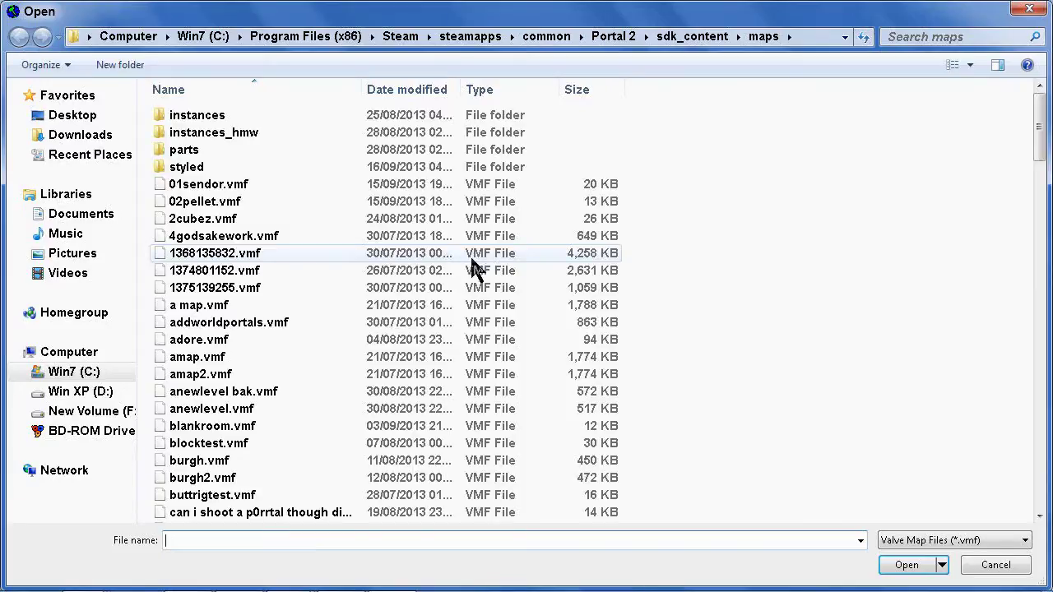
double_click(230, 137)
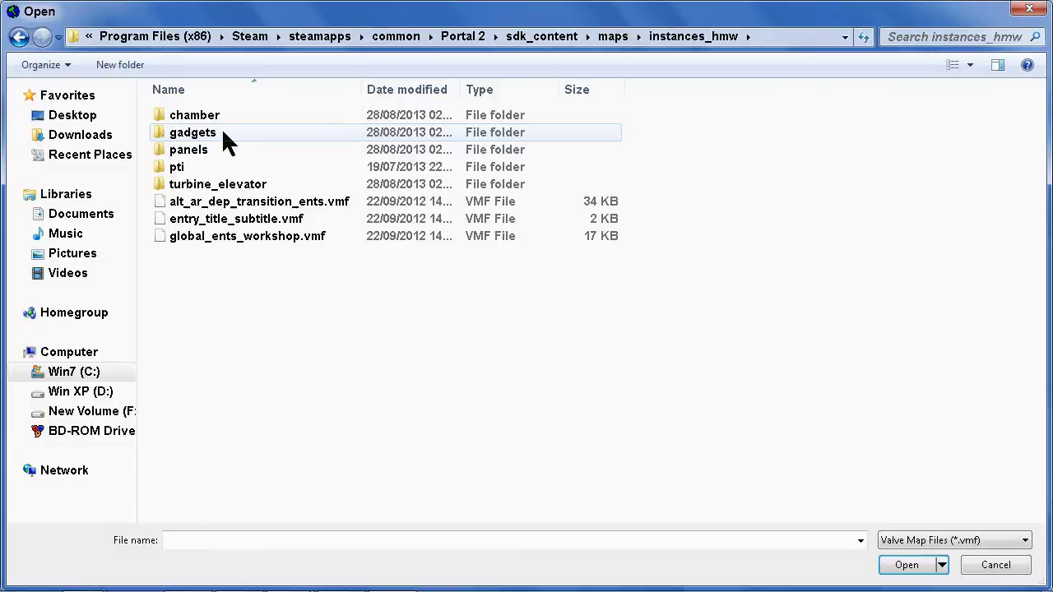
double_click(197, 133)
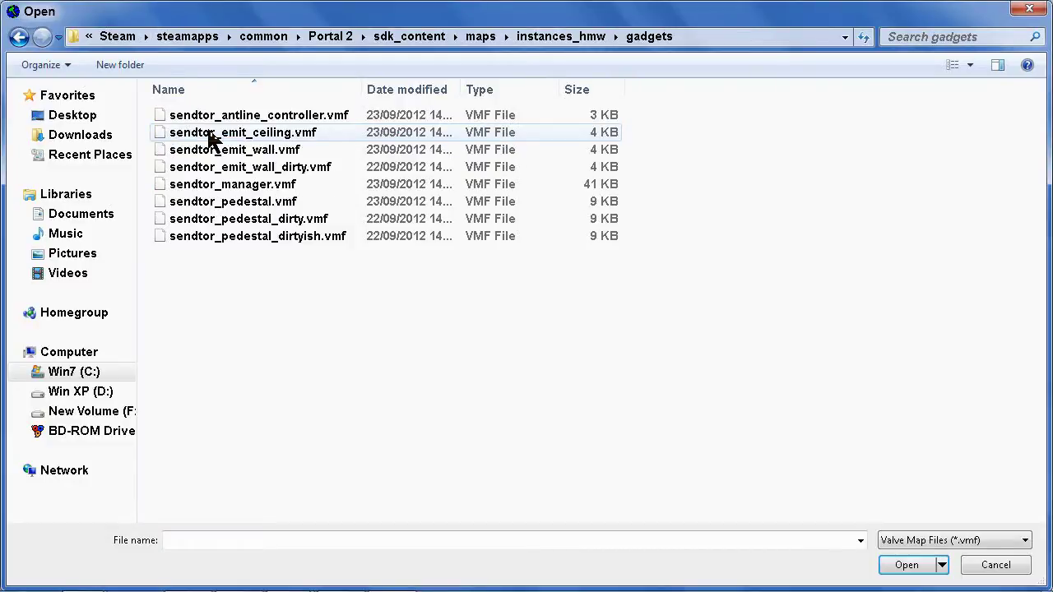
double_click(236, 210)
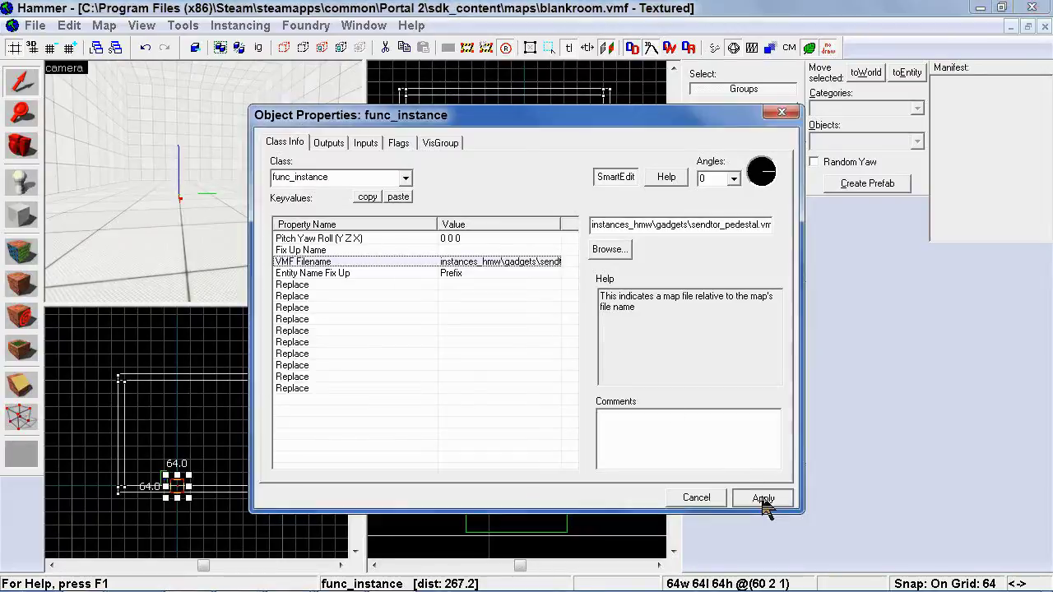
left_click(762, 498)
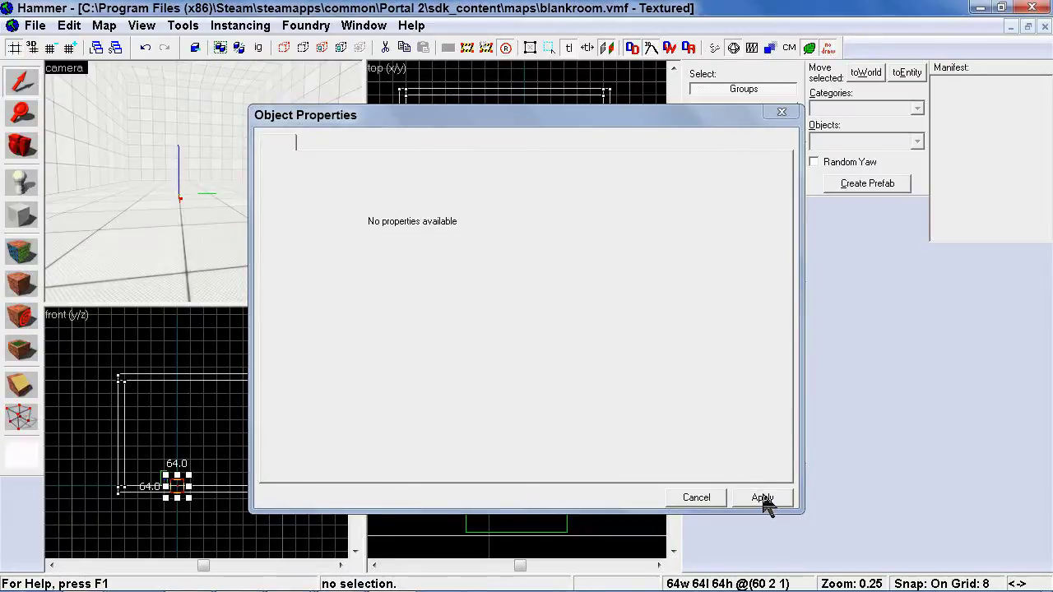
left_click(780, 114)
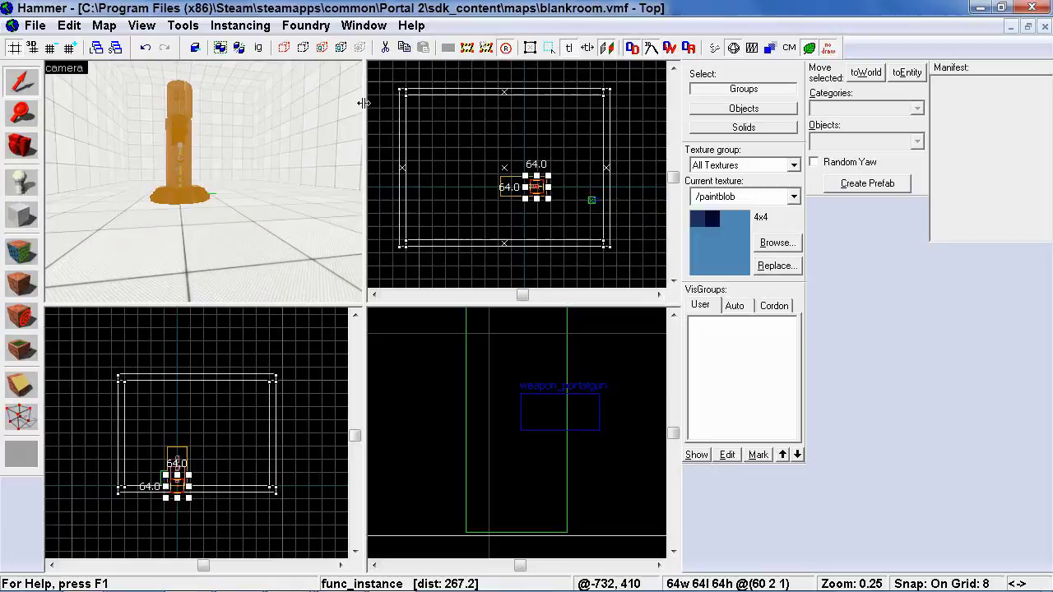
Examine the placed sendtor pedestal from several sides in the blankroom 3D view.
left_click(239, 144)
key("w")
key("d")
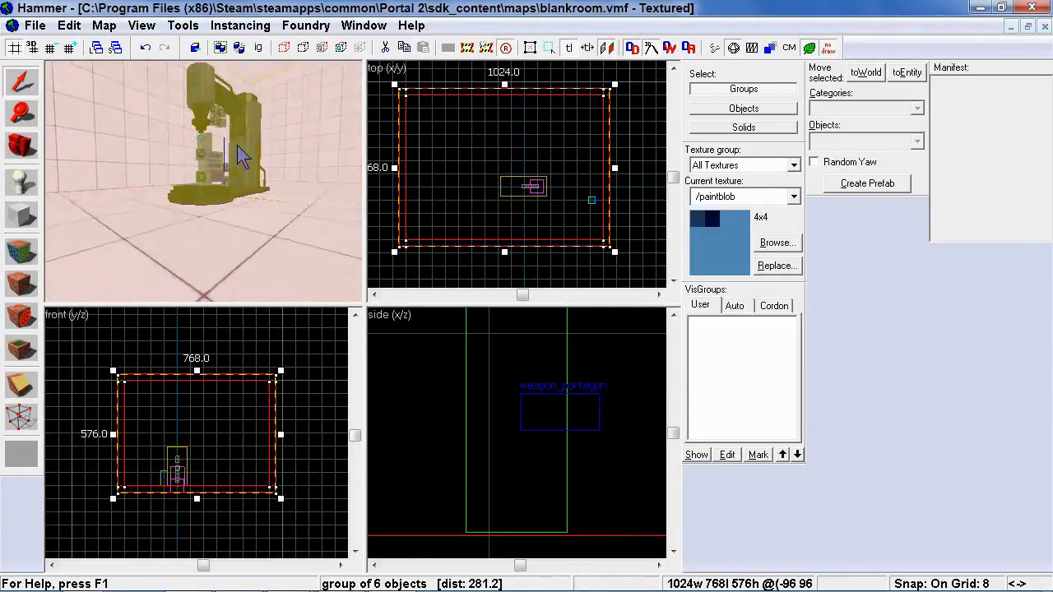
key("d")
key("a")
key("s")
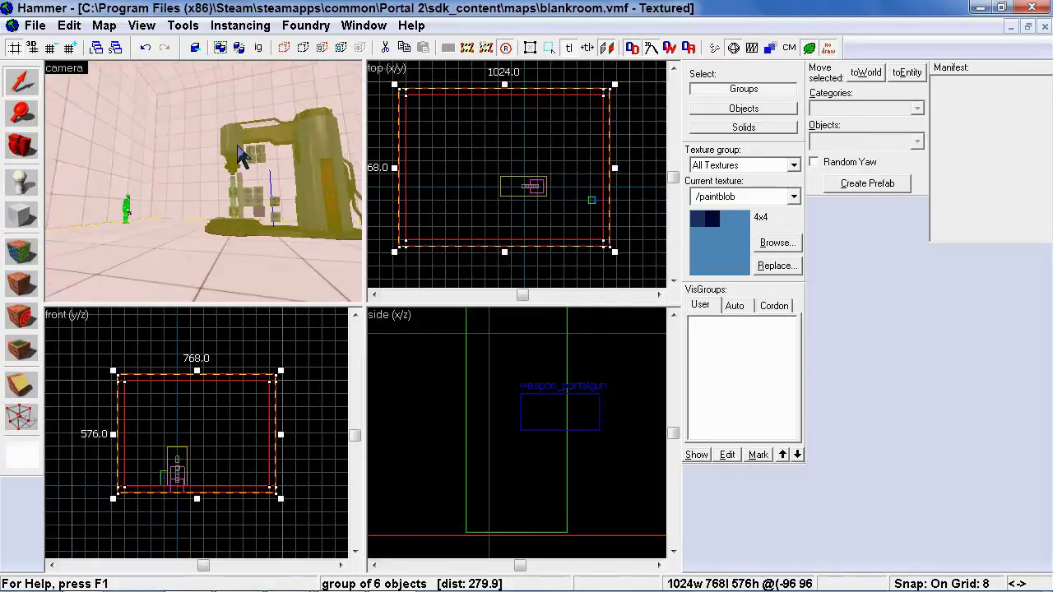
key("a")
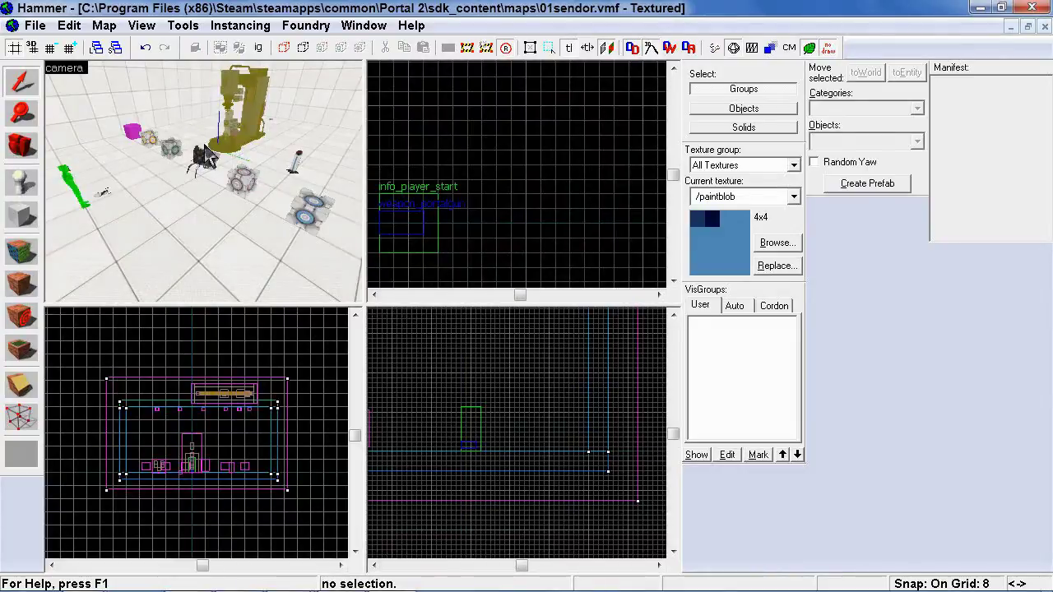
Examine the room interior and the brushes above its ceiling in the 3D view of the 01sendor.vmf map.
key("Up")
key("w")
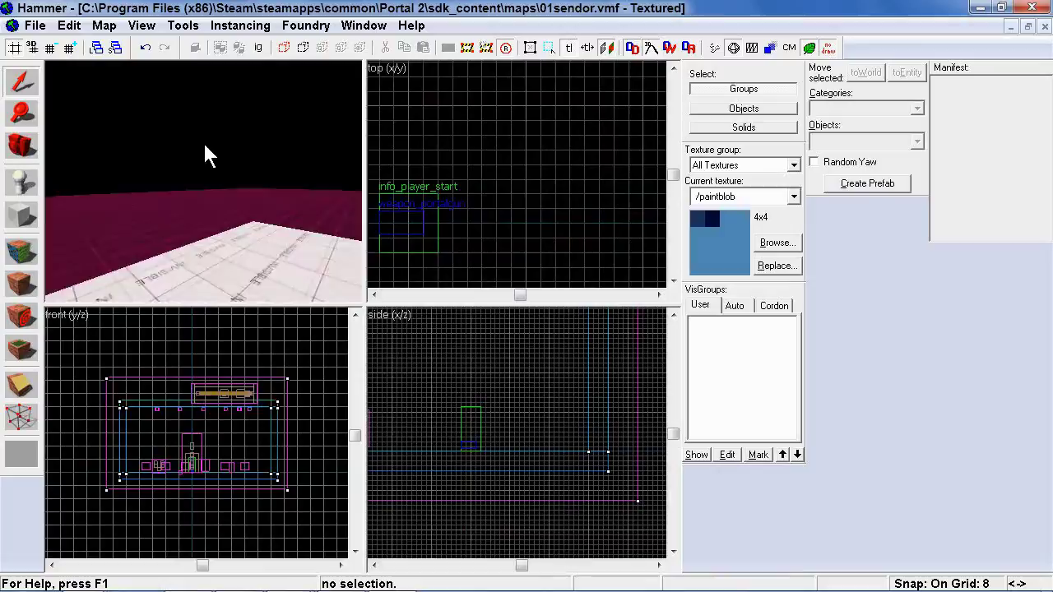
key("s")
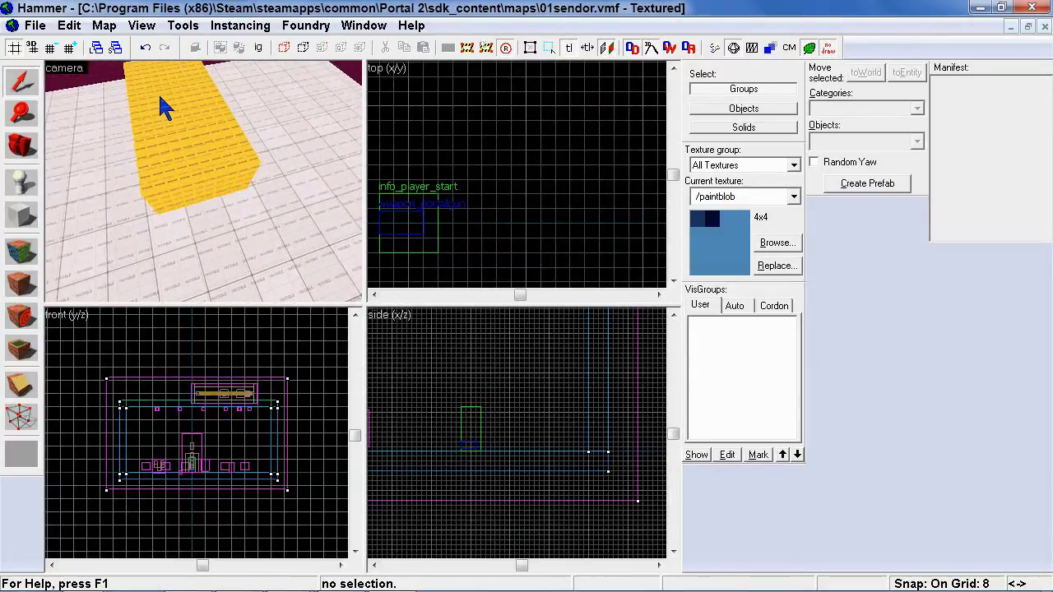
key("Up")
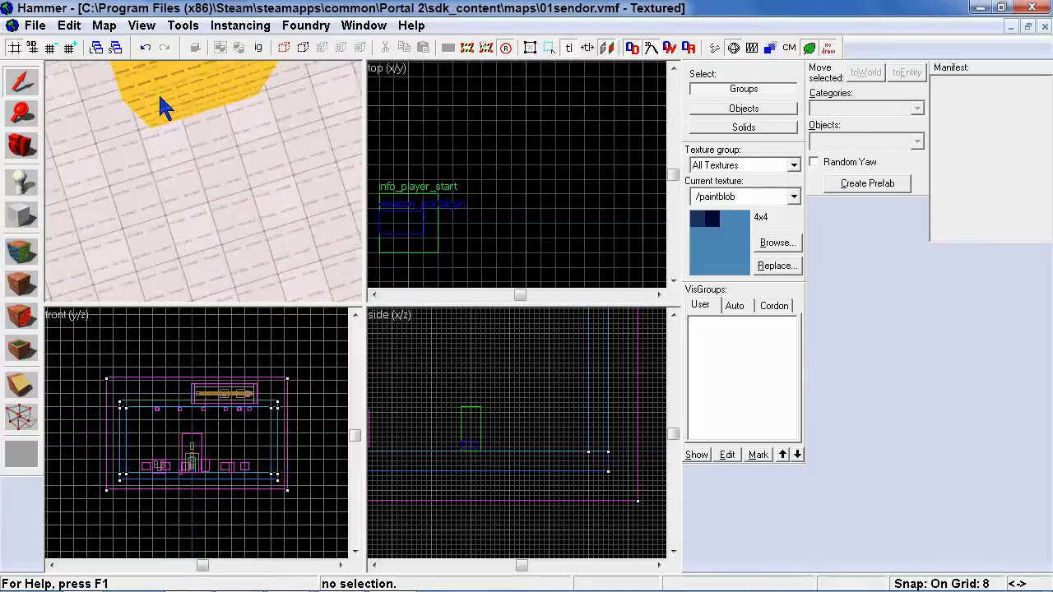
key("Left")
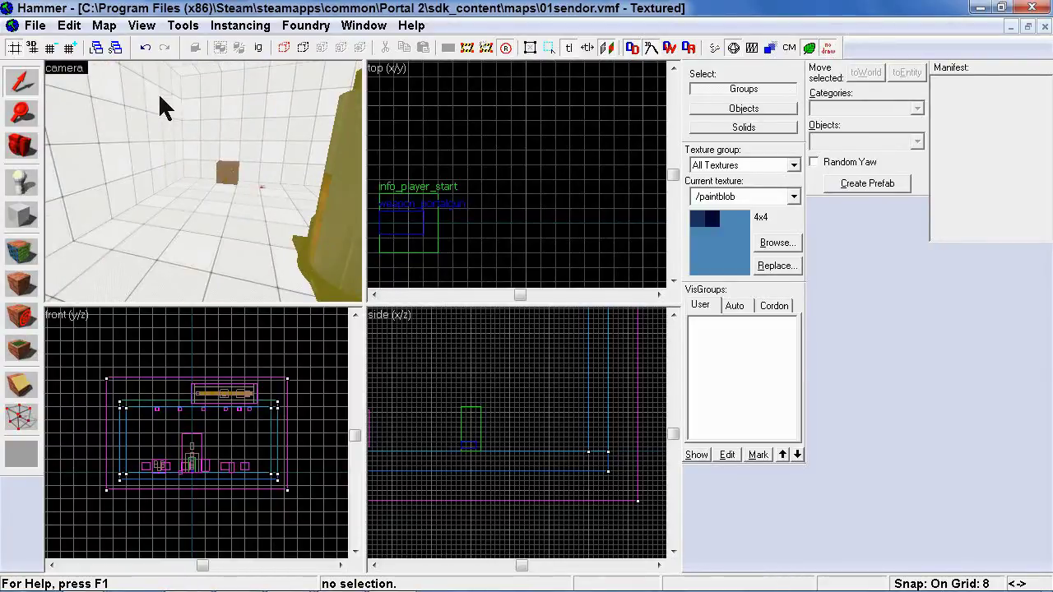
key("Left")
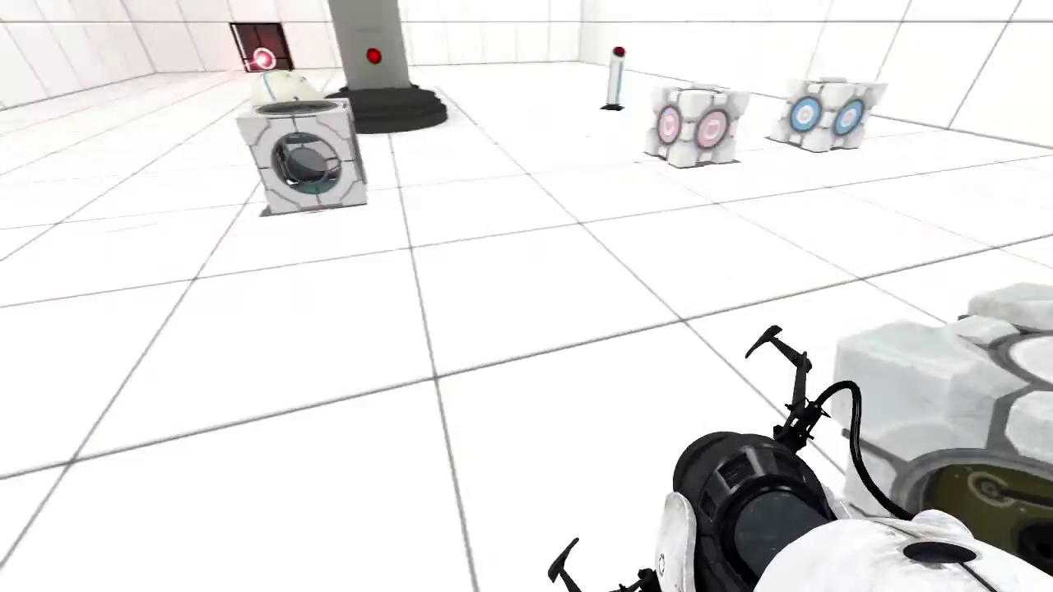
key("e")
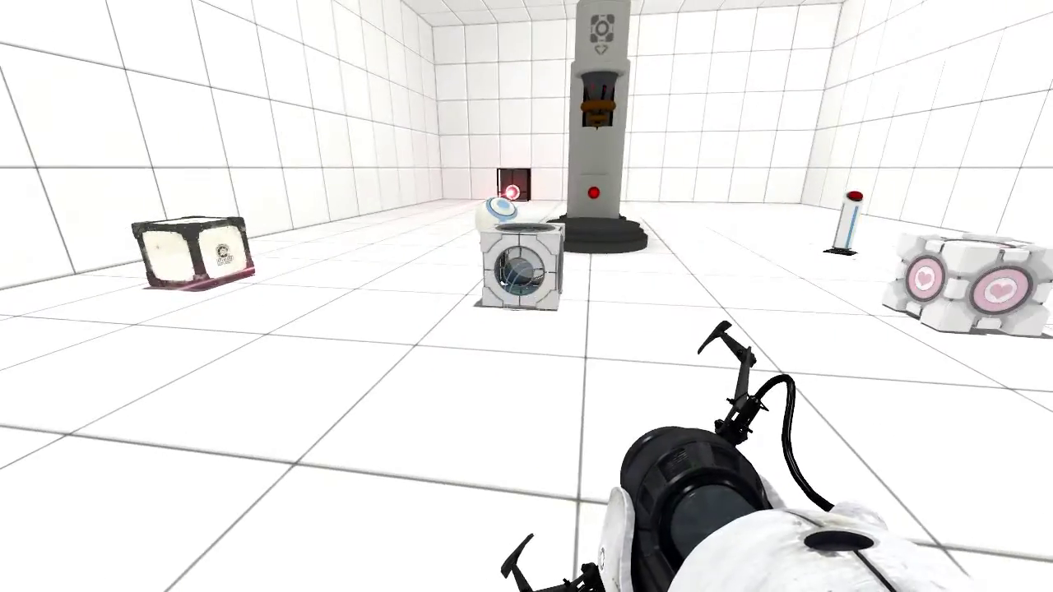
key("Escape")
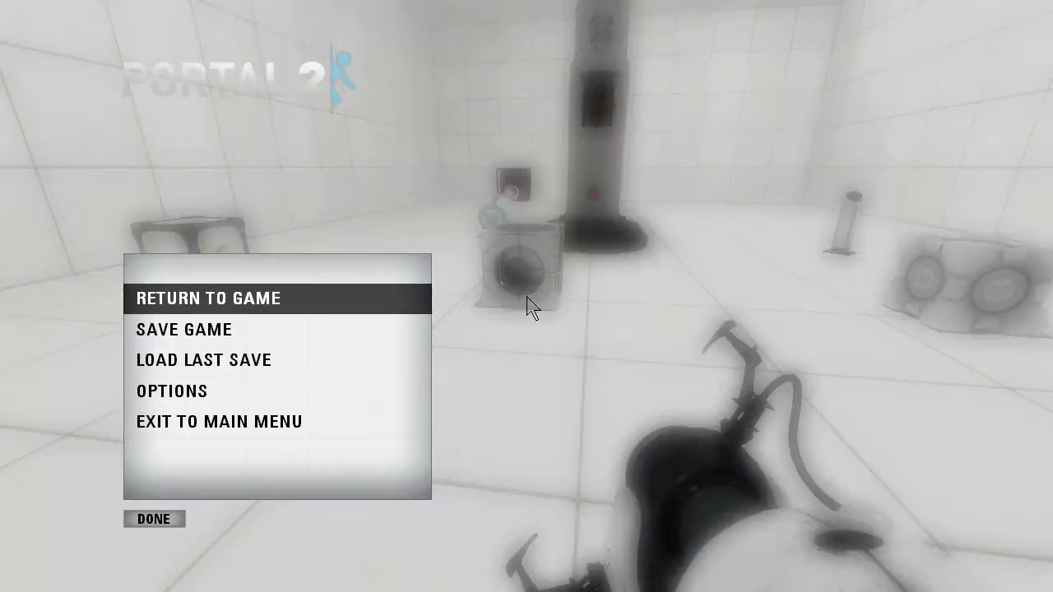
key("Escape")
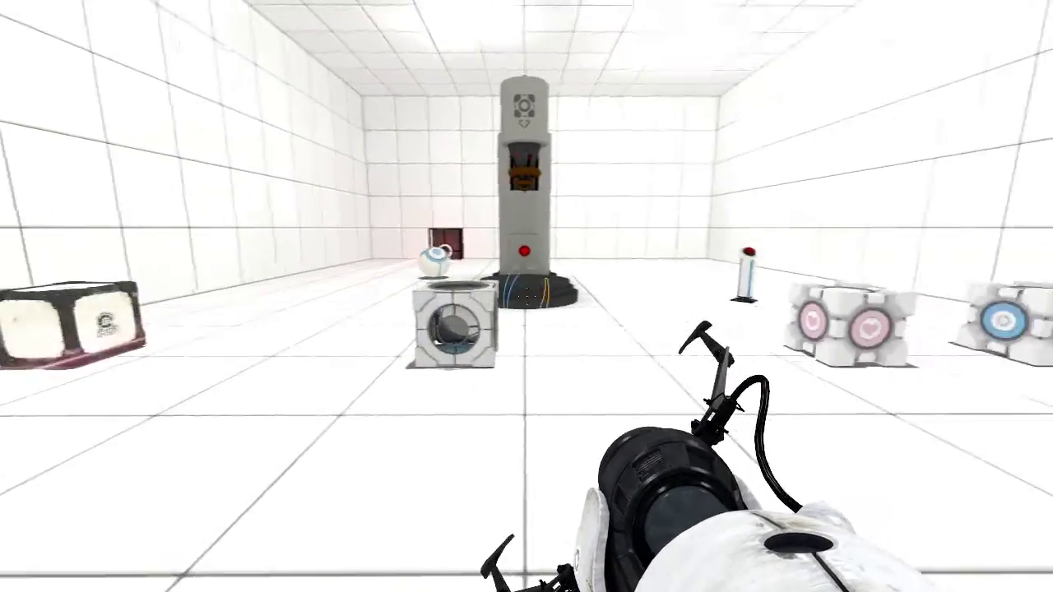
key("w")
key("e")
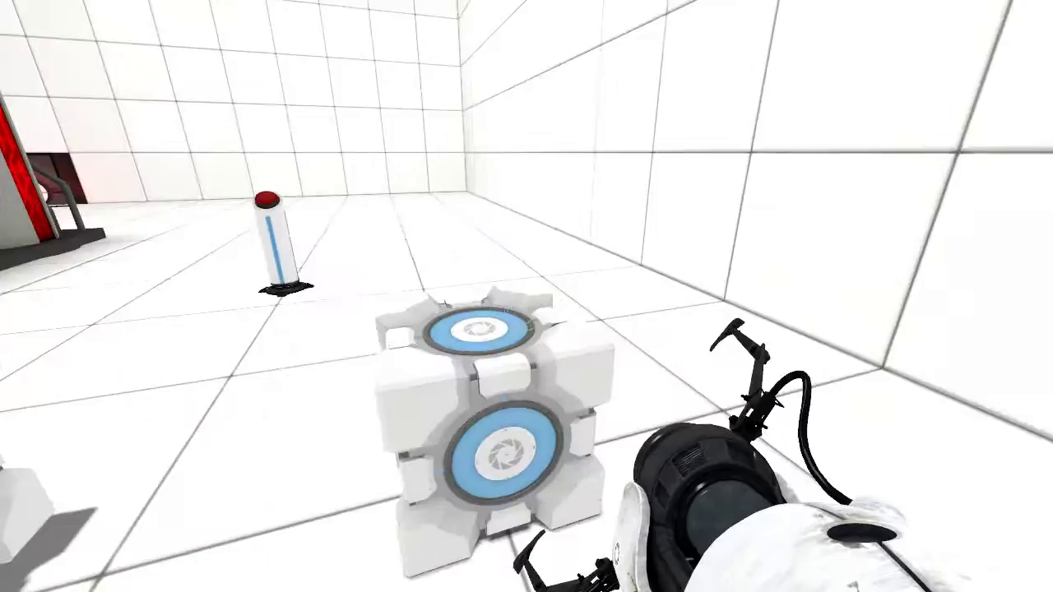
key("w")
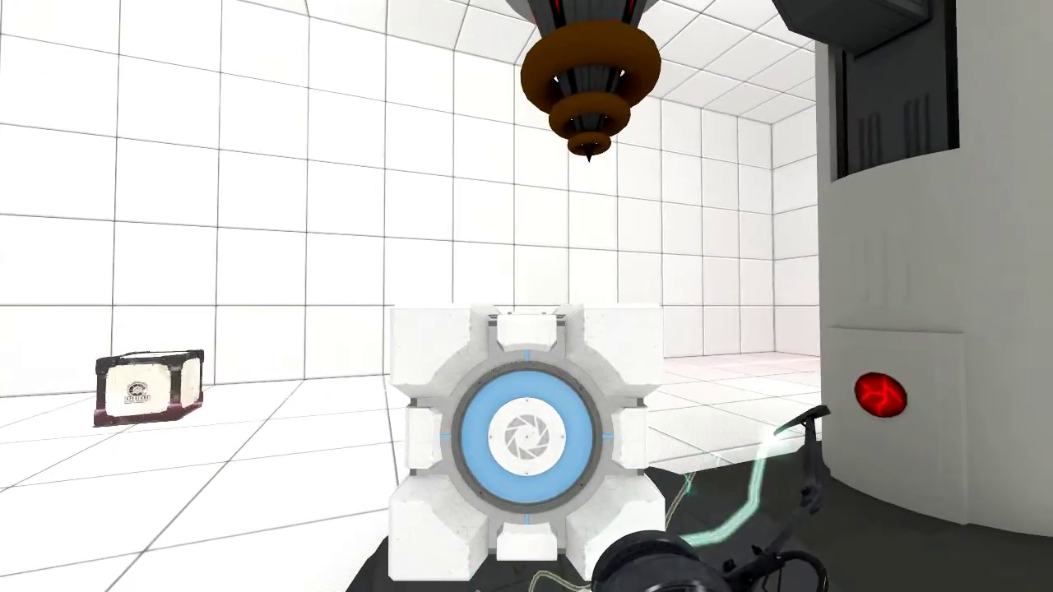
key("e")
key("s")
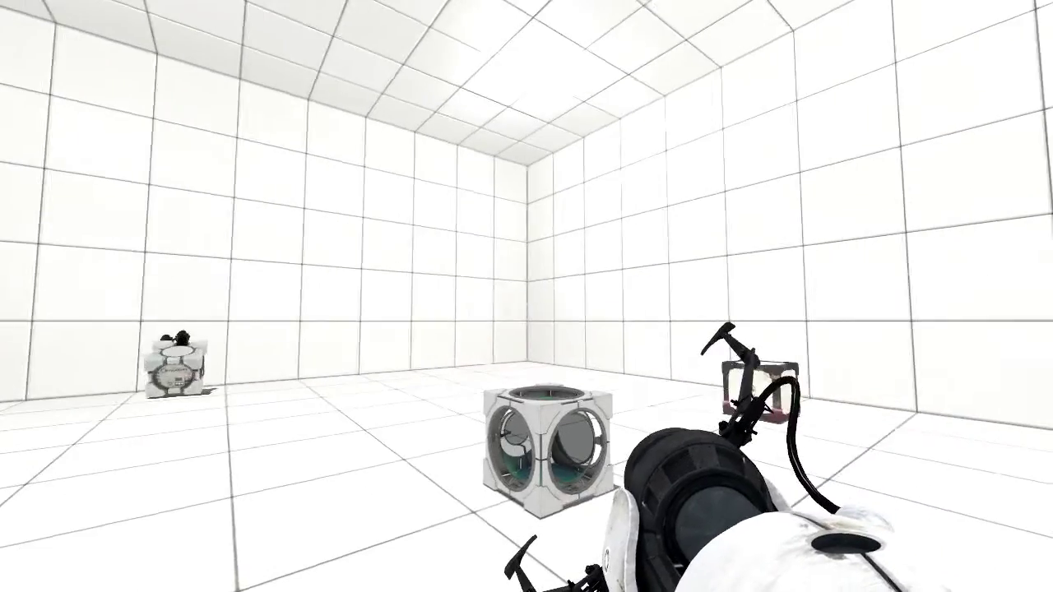
left_click(527, 296)
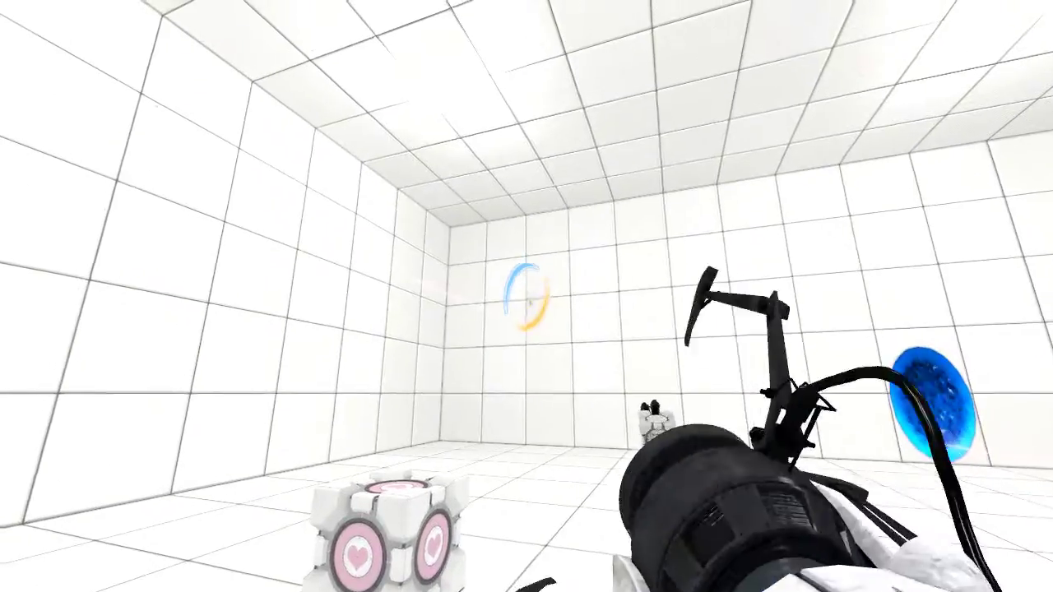
right_click(526, 296)
key("w")
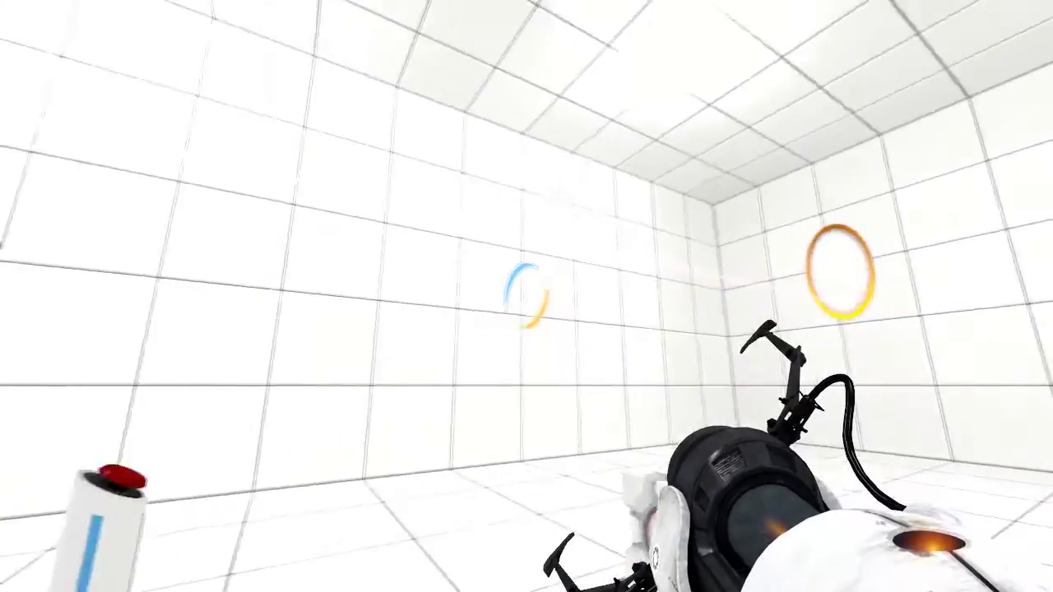
key("d")
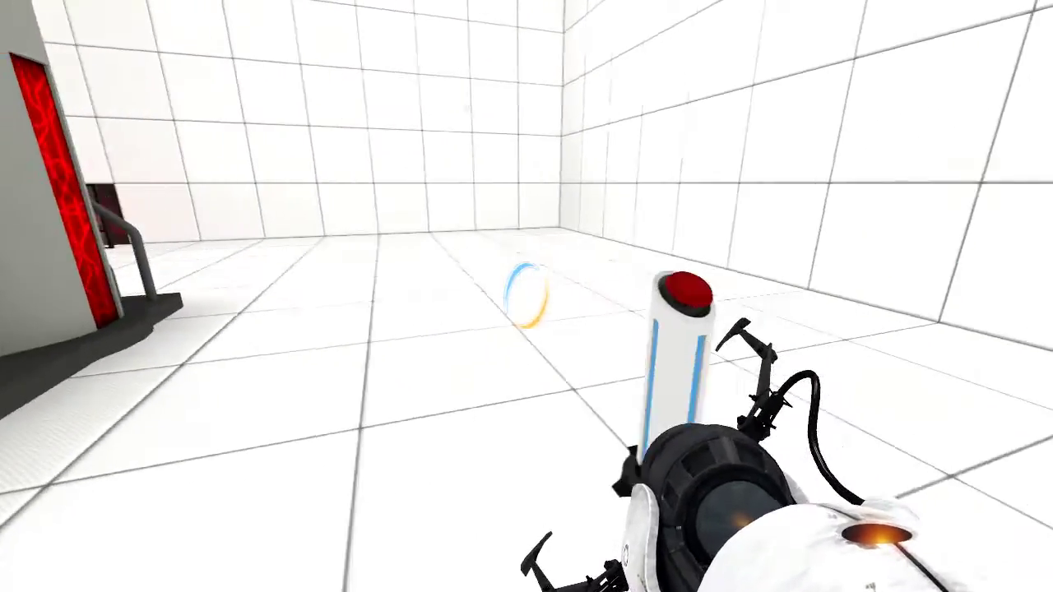
key("s")
key("w")
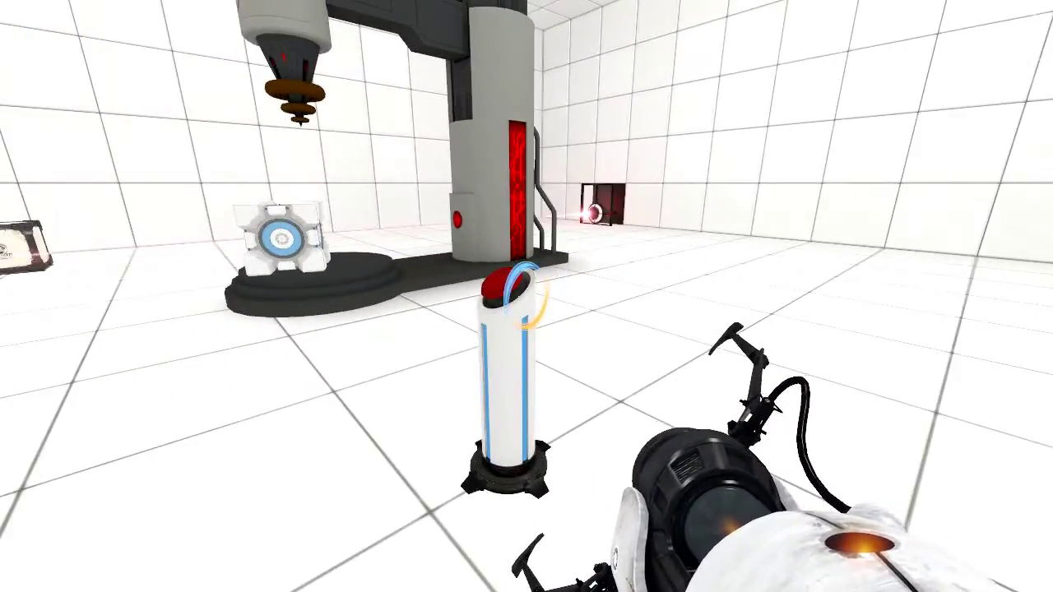
key("a")
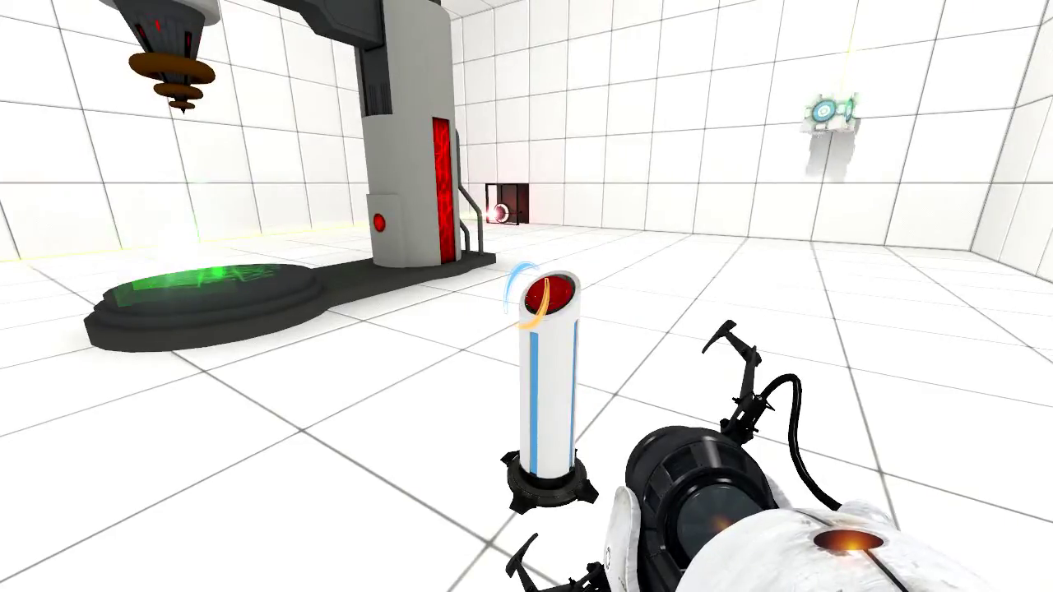
key("s")
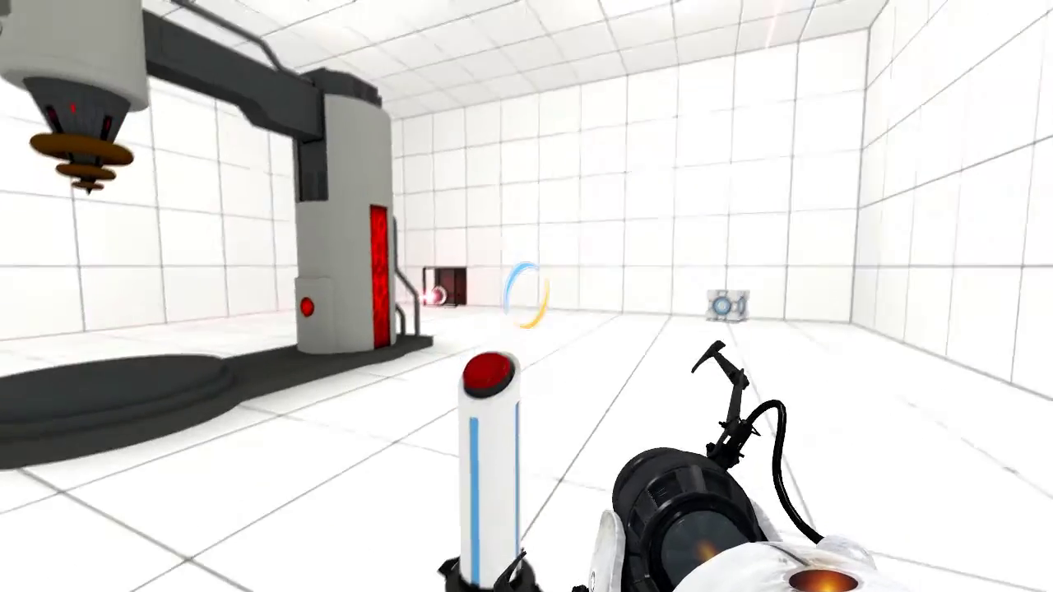
key("w")
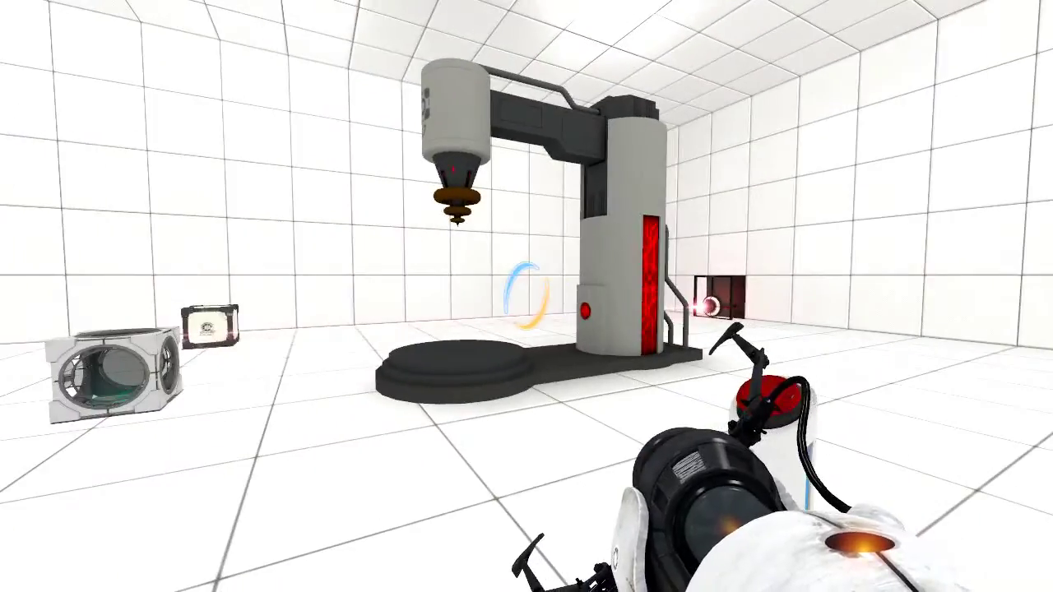
key("s")
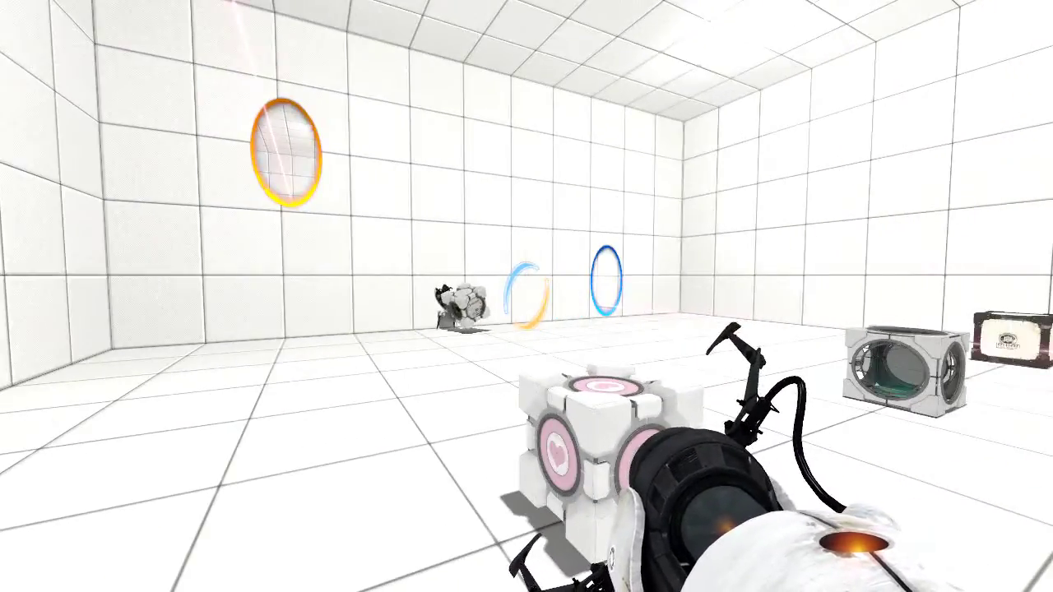
key("a")
key("e")
key("w")
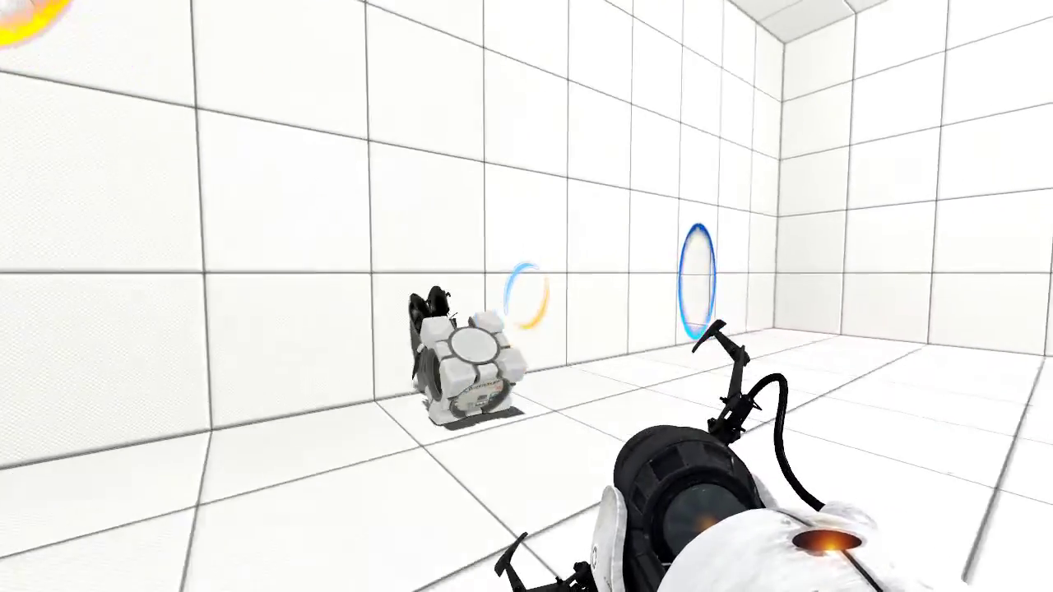
key("a")
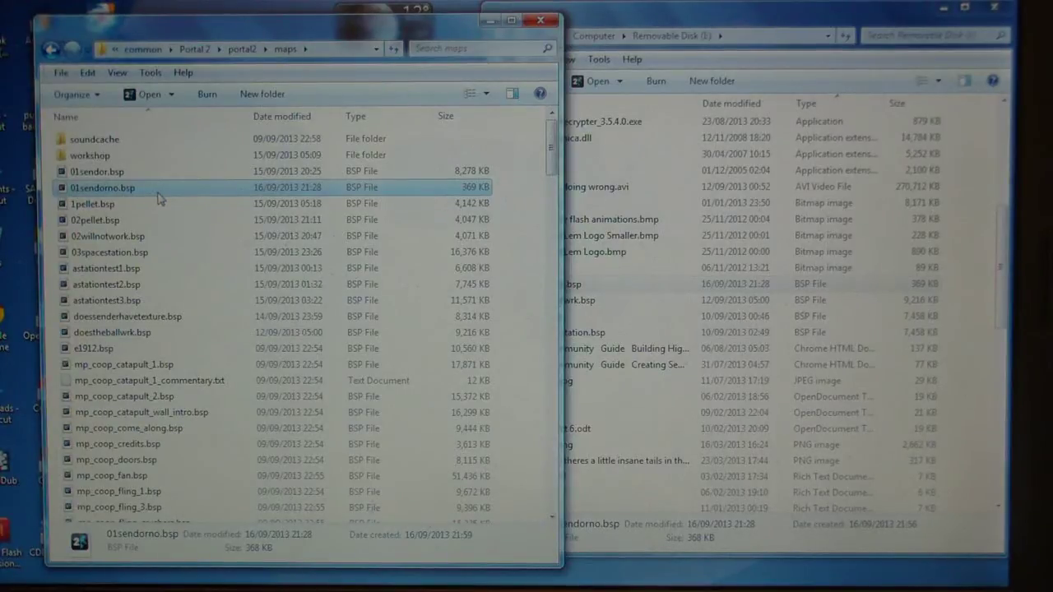
Open the compiled map 01sendorno.bsp from Portal 2's maps folder in the game.
double_click(158, 194)
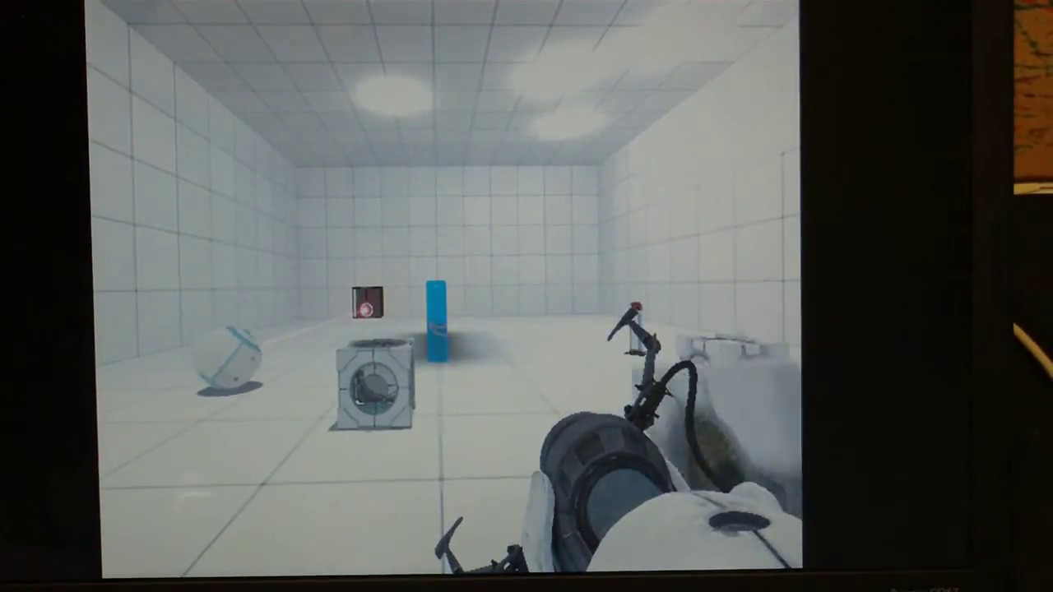
key("e")
left_click(447, 283)
left_click(447, 284)
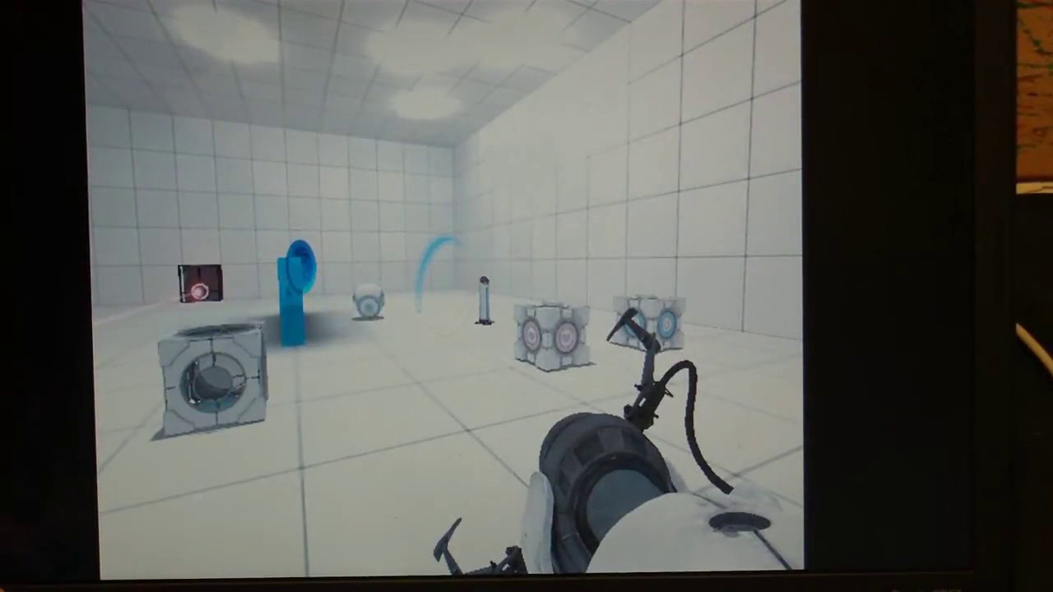
key("w")
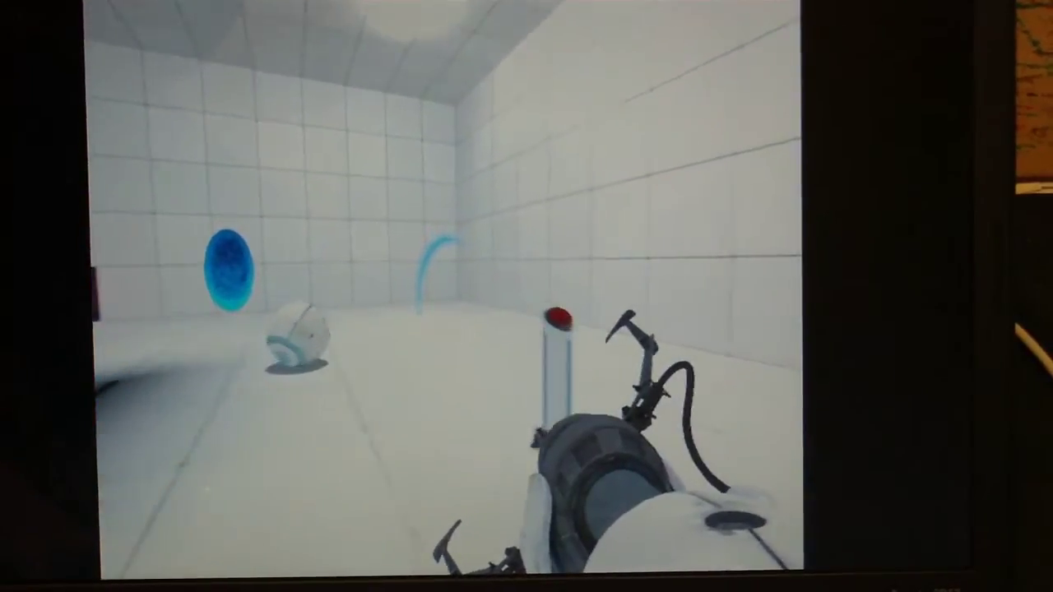
key("a")
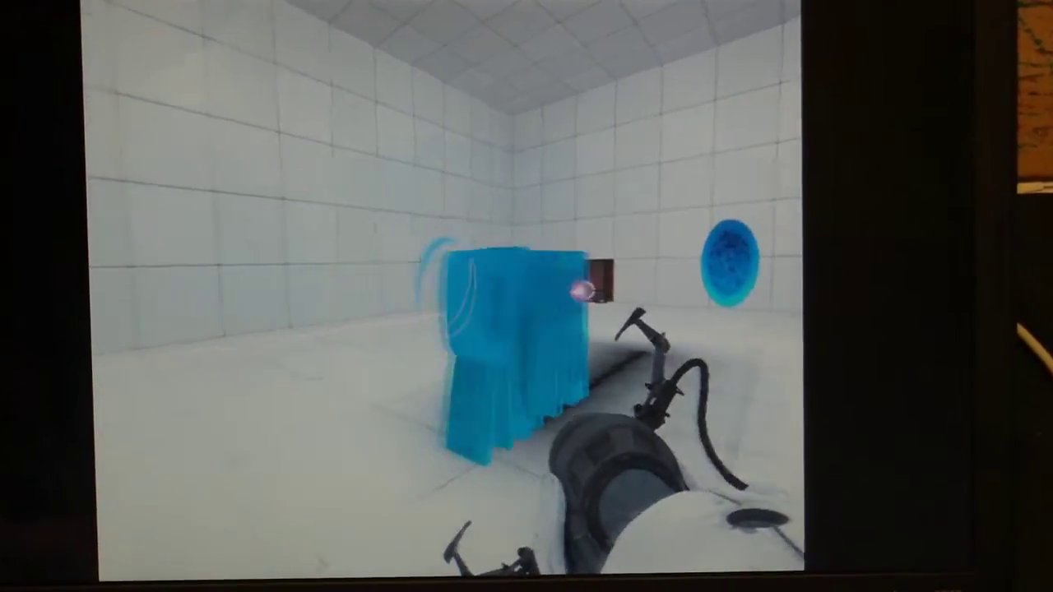
key("a")
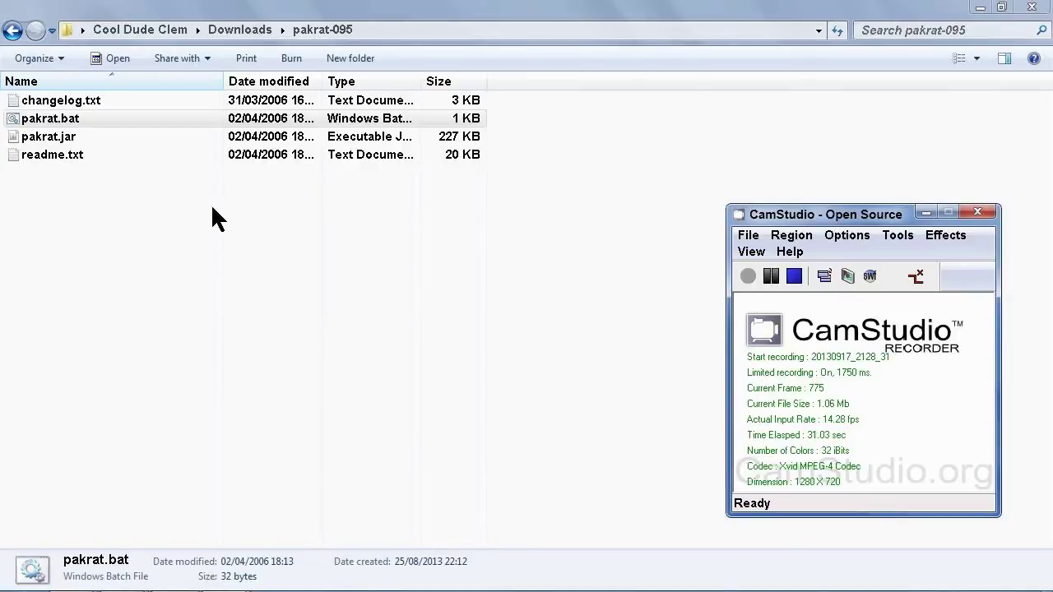
Launch Pakrat from pakrat.bat and open the compiled map 01sendorno.bsp from the maps folder.
left_click(113, 117)
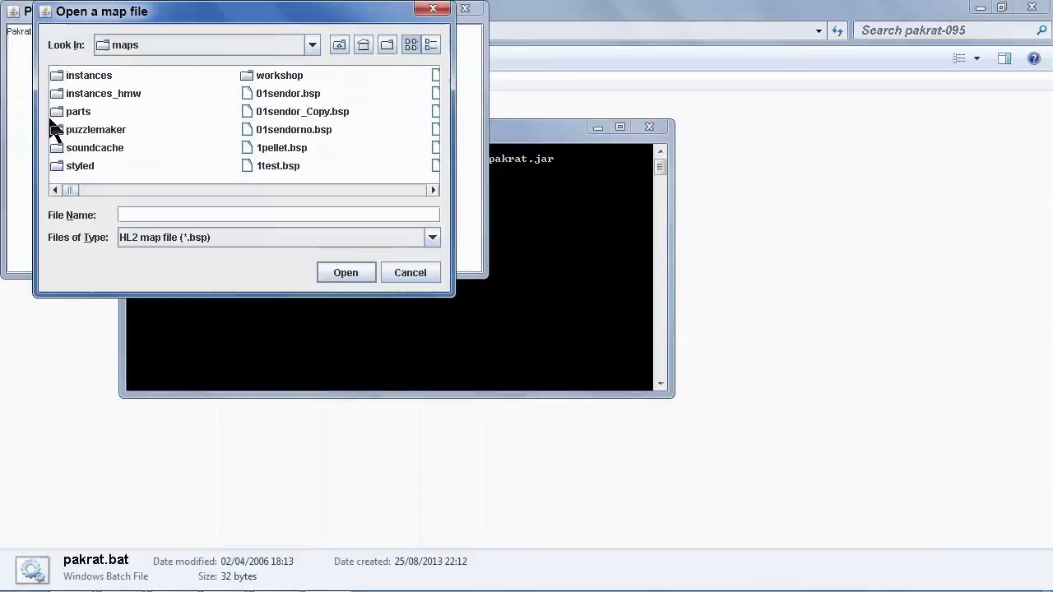
double_click(280, 130)
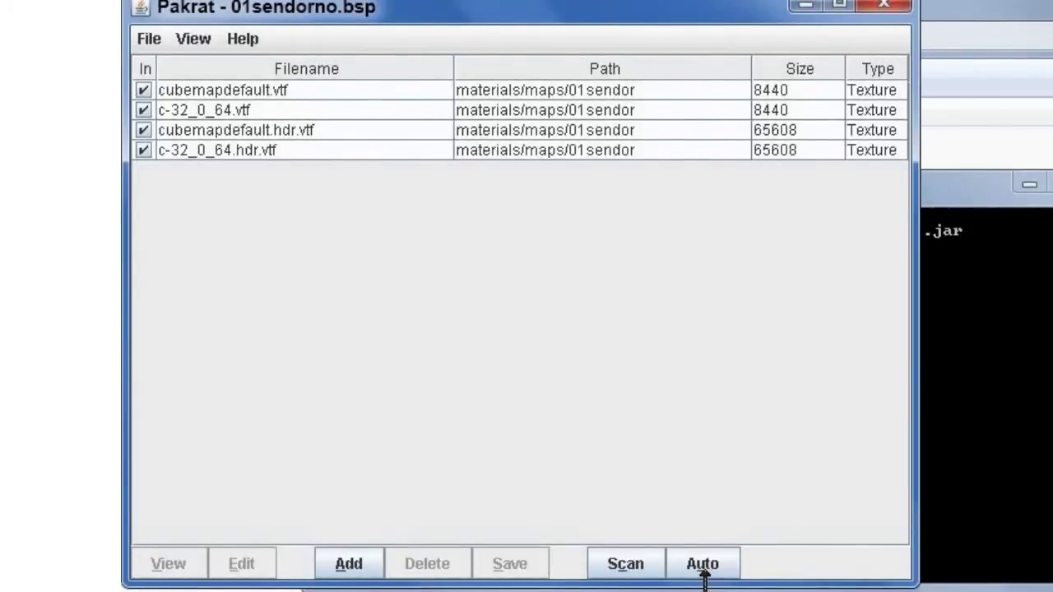
Add all files from the Snedificamacator folder in Downloads to the map's pak.
left_click(352, 566)
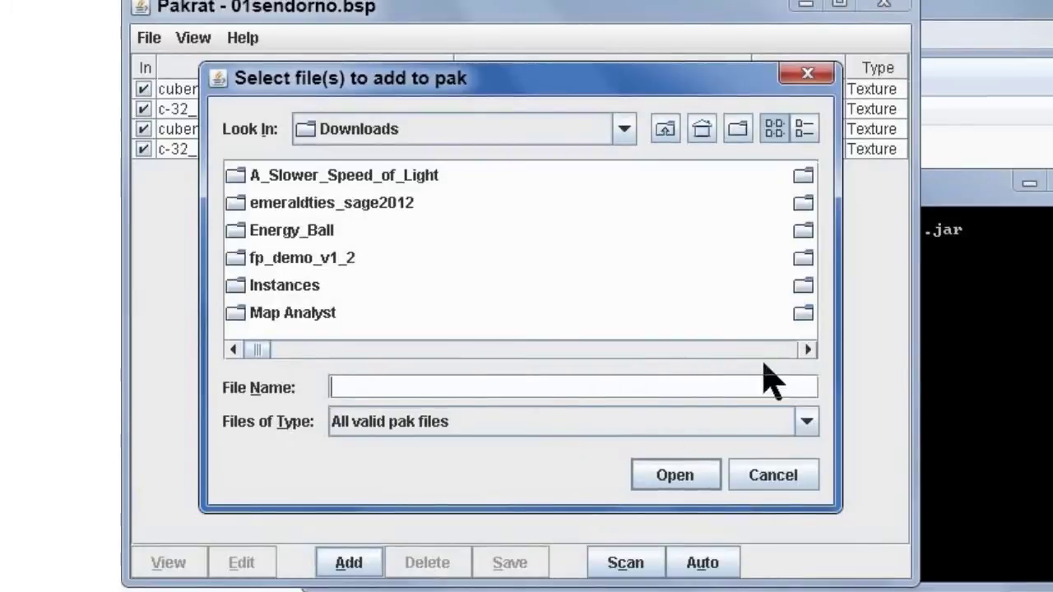
left_click(808, 349)
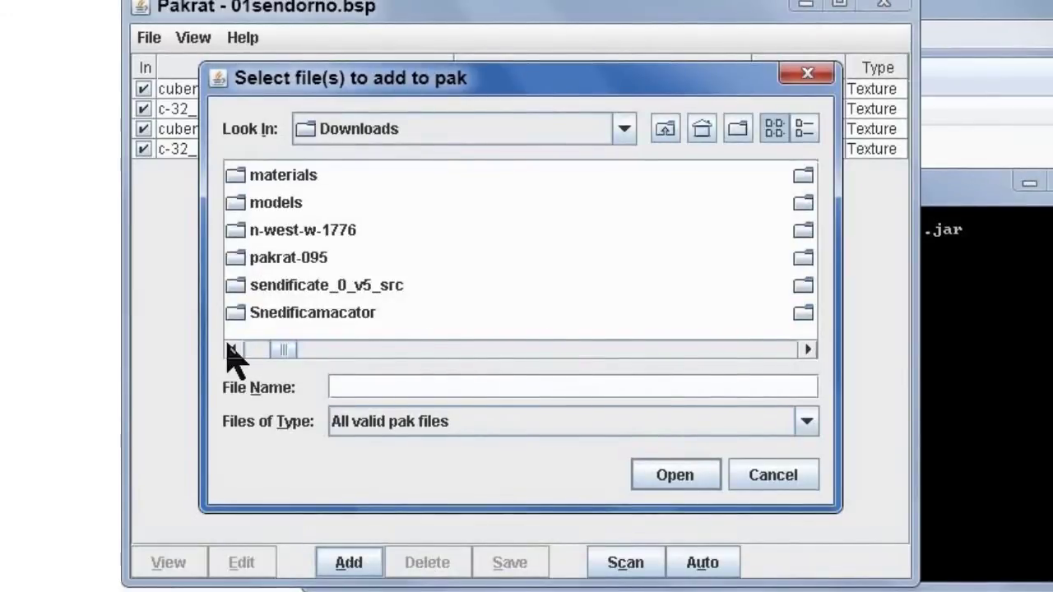
double_click(314, 315)
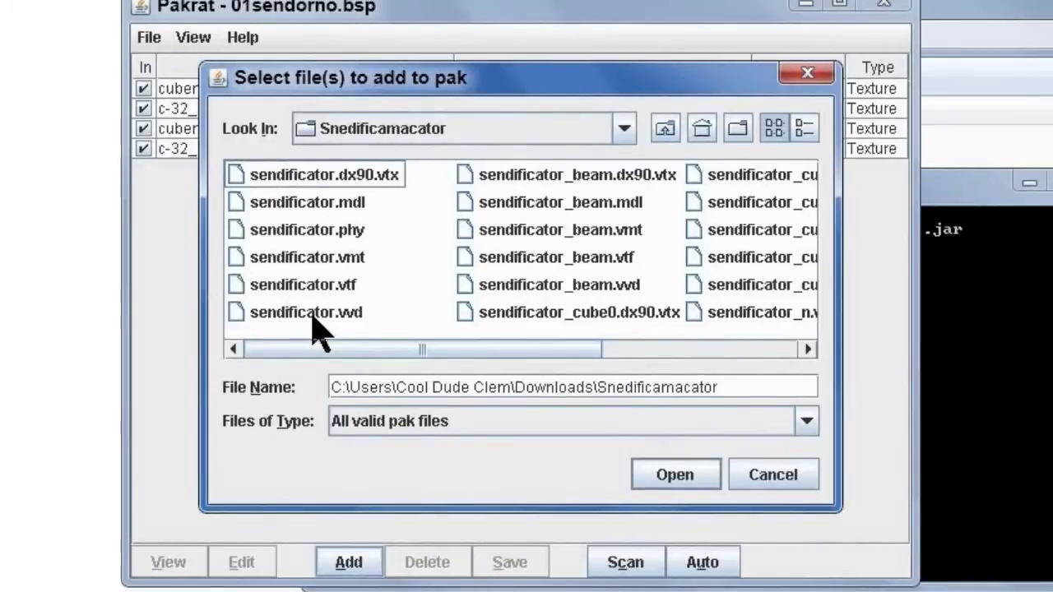
key("ctrl+a")
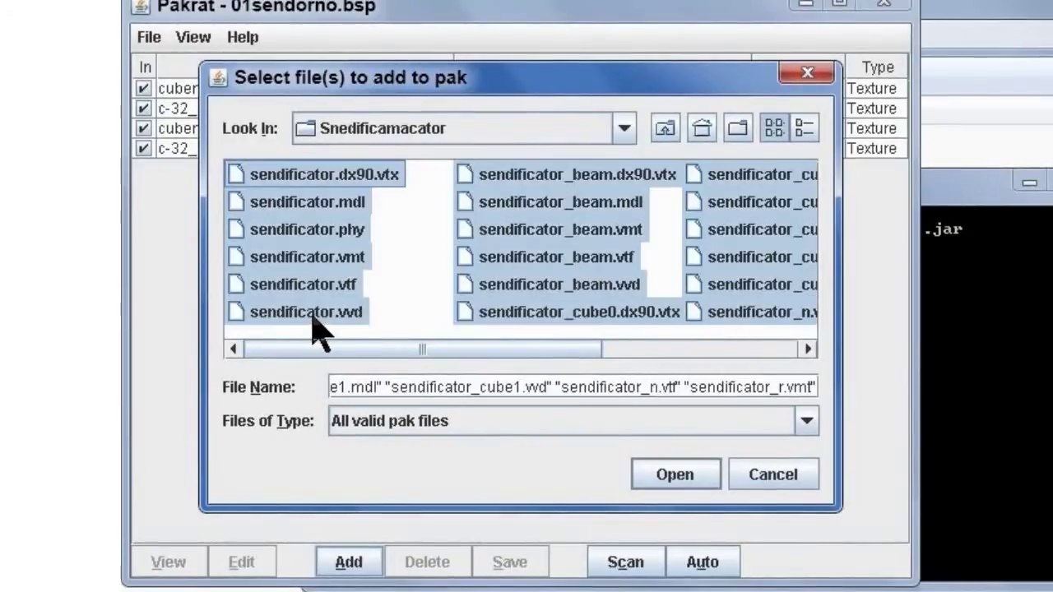
left_click(667, 485)
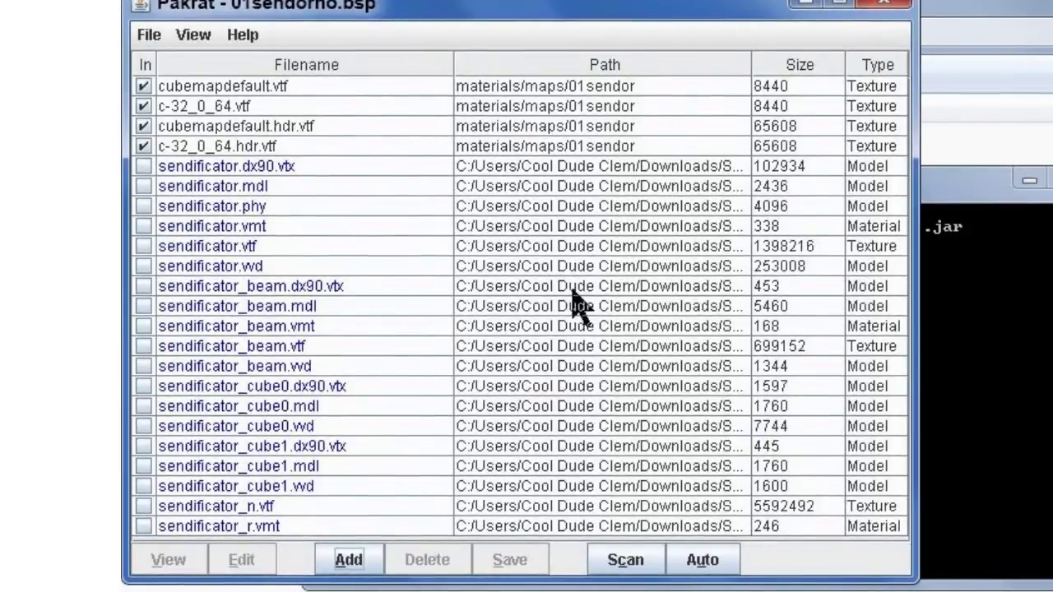
Remove all the added sendificator files, from sendificator.dx90.vtx through sendificator_r.vmt, from the pak.
left_click(537, 171)
key("shift+Down")
key("shift+Down")
key("shift+Down")
key("shift+Down")
key("shift+Down")
key("shift+Down")
key("shift+Down")
key("shift+Down")
key("shift+Down")
key("shift+Down")
key("shift+Down")
key("shift+Down")
key("shift+Down")
key("shift+Down")
key("shift+Down")
key("shift+Down")
key("shift+Down")
key("shift+Down")
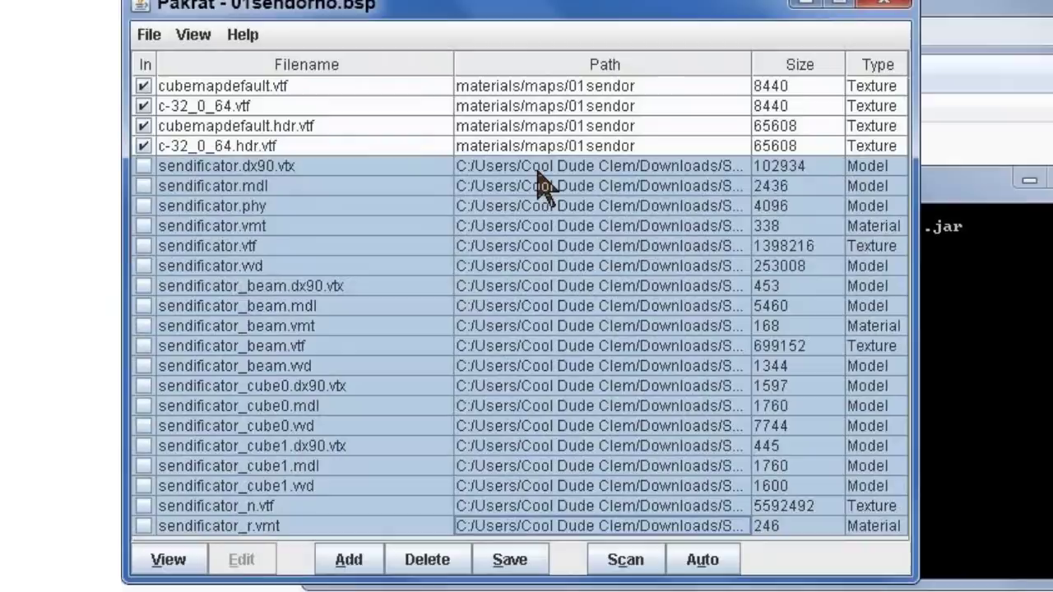
left_click(428, 562)
left_click(486, 320)
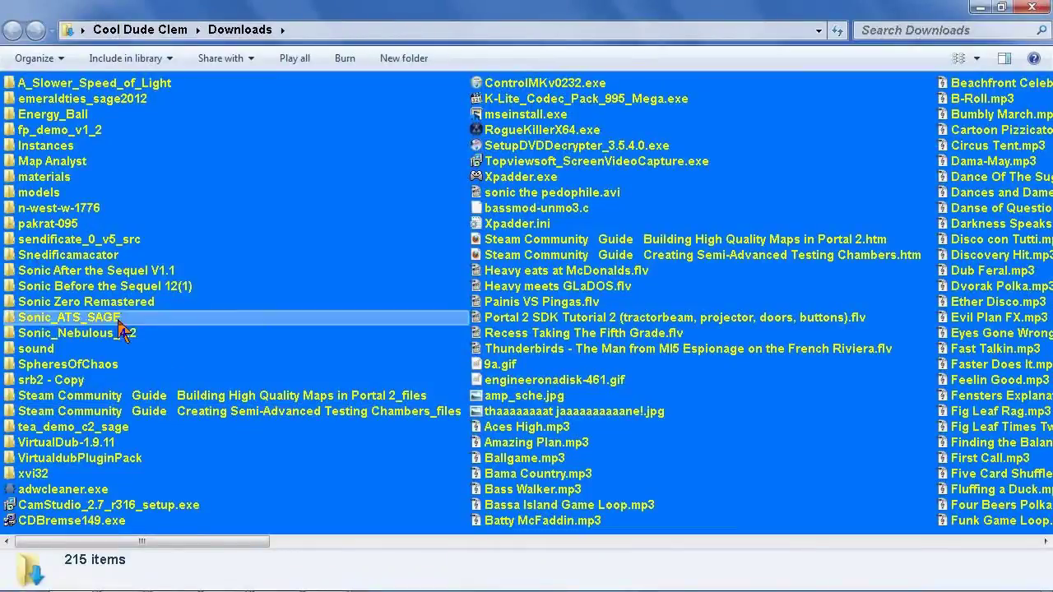
Open the nested sendificate_0_v5_src folder in Explorer and browse Pakrat's add-files dialog to its materials\models\hmw\props folder.
double_click(119, 241)
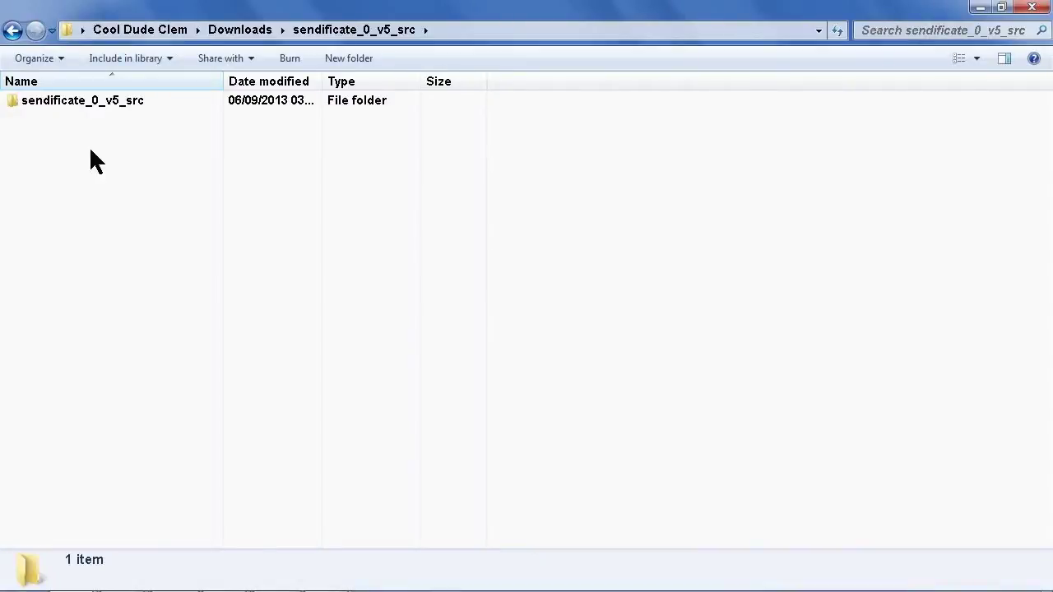
double_click(74, 100)
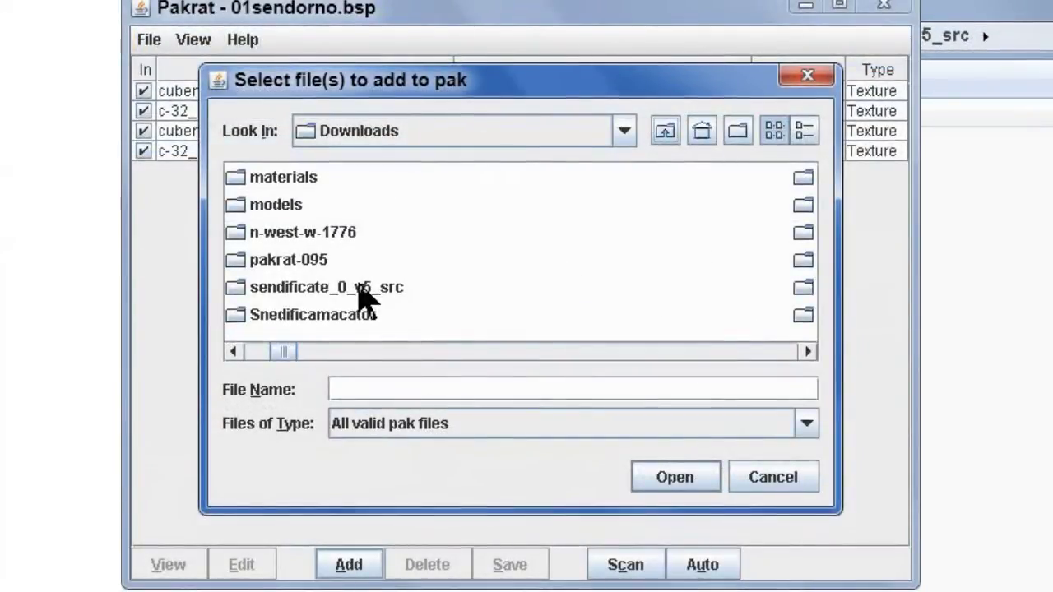
double_click(359, 290)
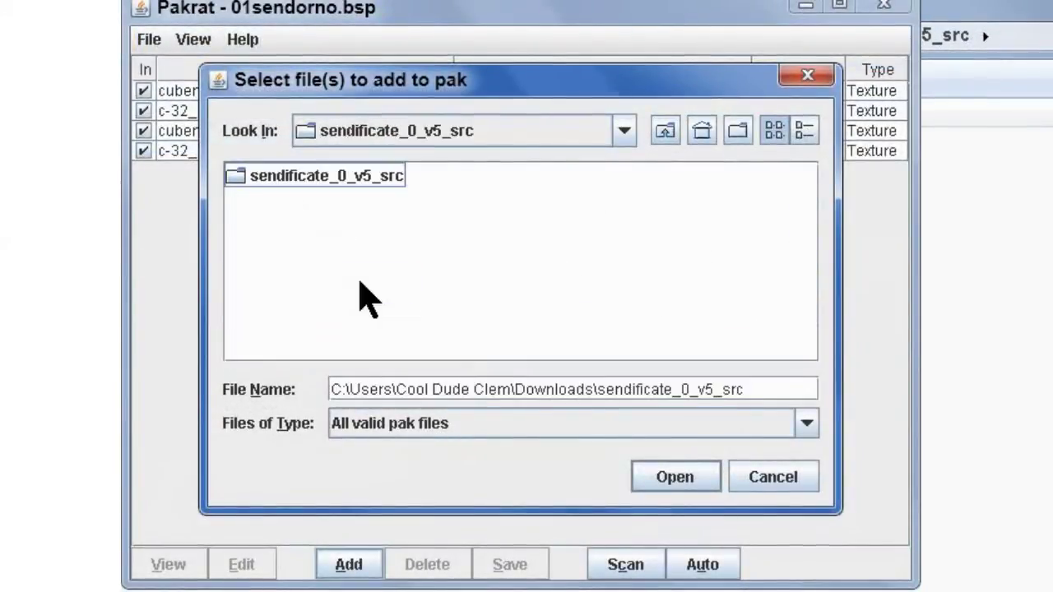
double_click(318, 179)
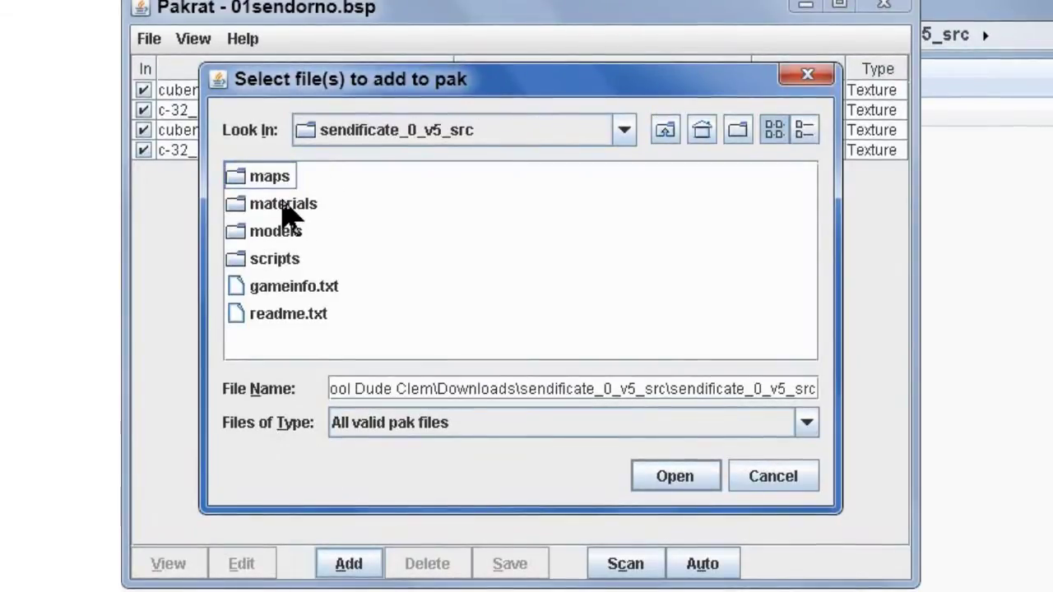
double_click(288, 206)
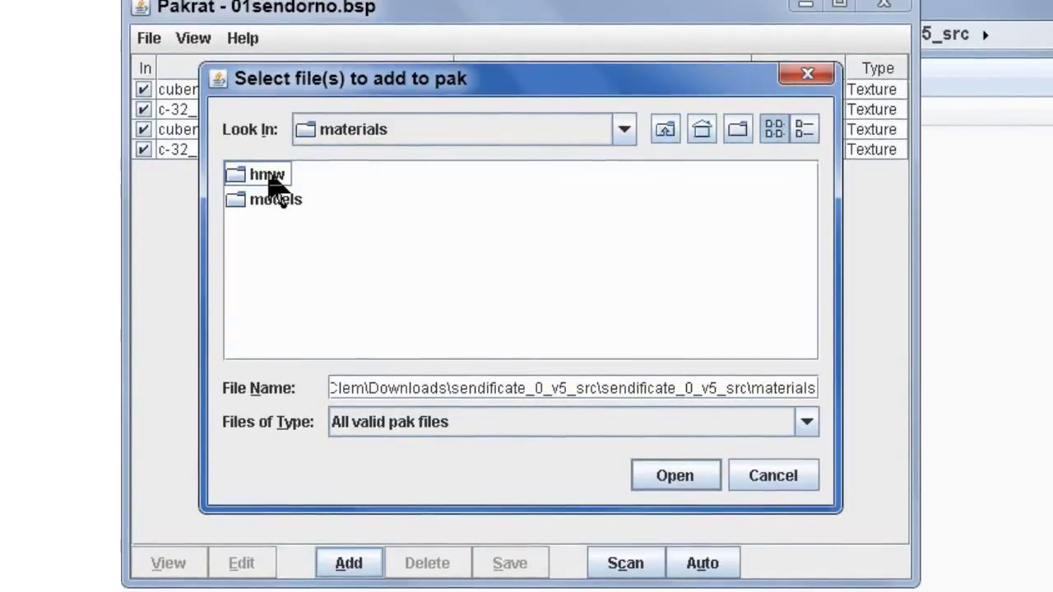
double_click(278, 202)
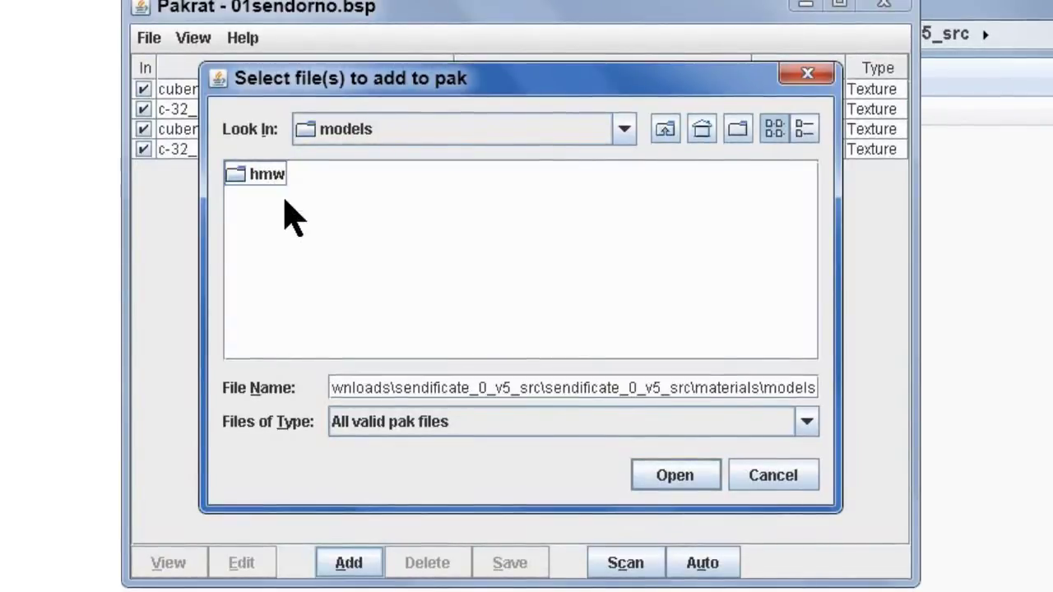
double_click(263, 175)
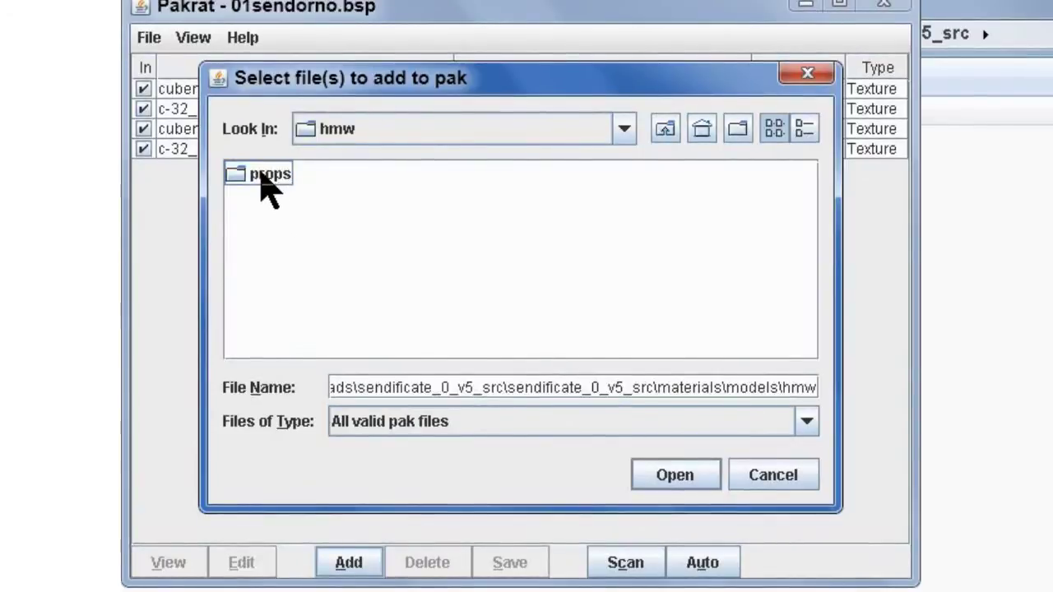
double_click(265, 176)
Add the regular sendificator and beam materials plus sendificator_dirtyish_r.vmt from props to the pak, accepting the path fix-up for all files.
left_click(272, 183)
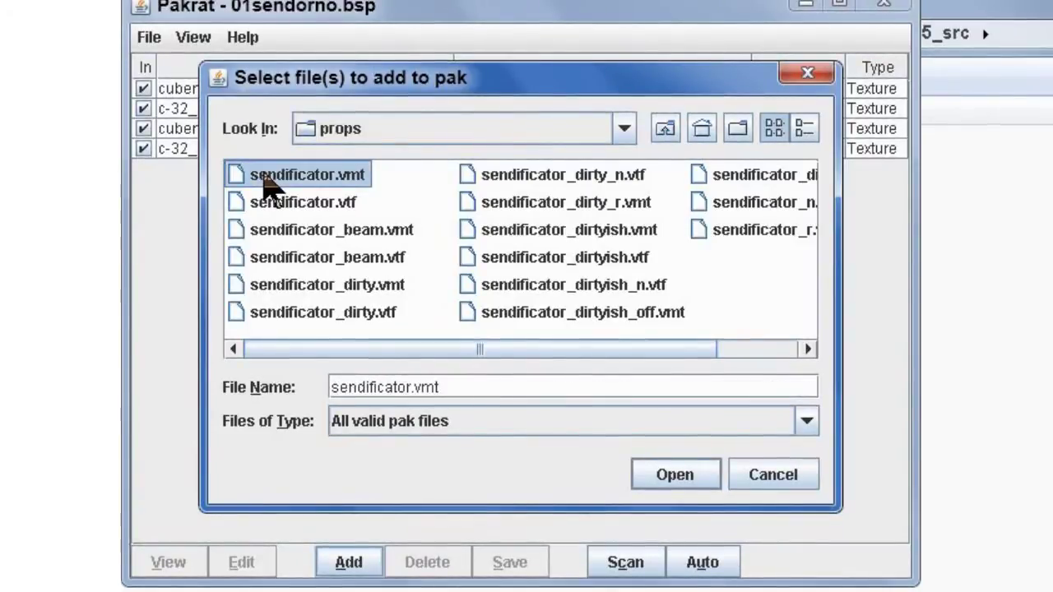
key("ctrl+a")
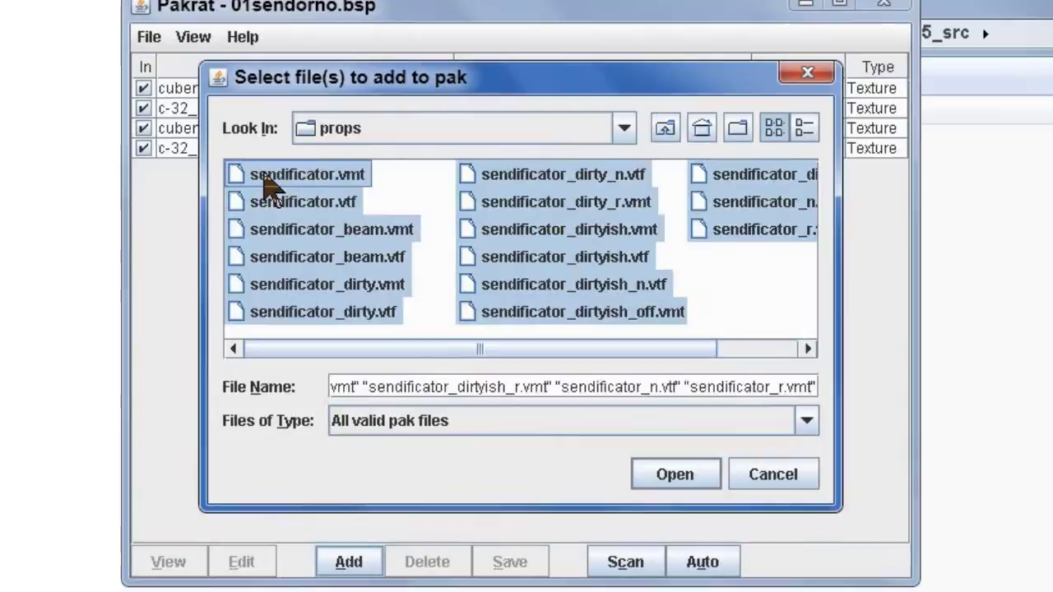
left_click(352, 288, "ctrl")
left_click(353, 313, "ctrl")
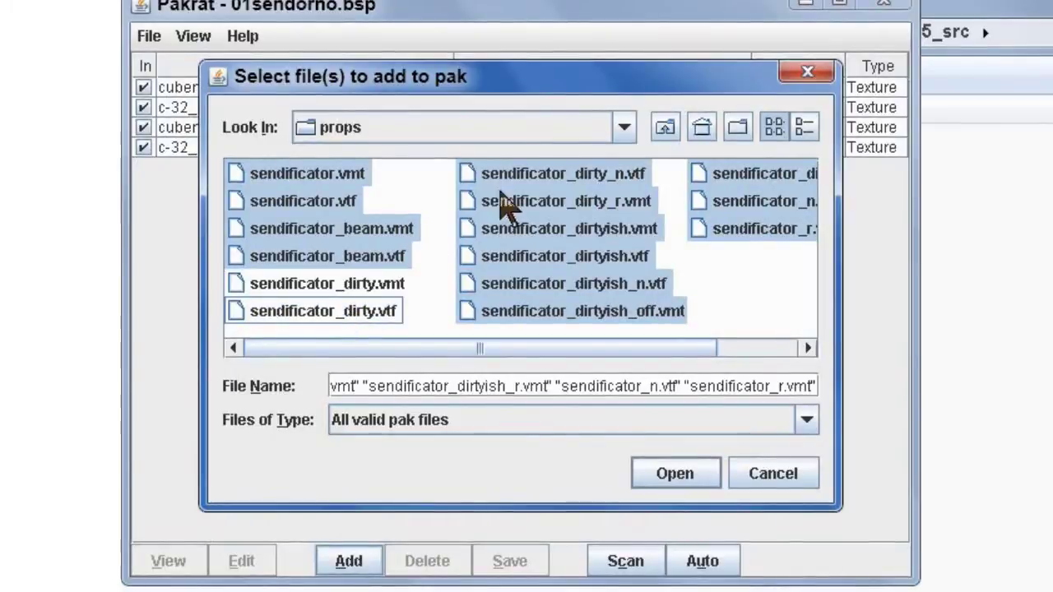
left_click(581, 174, "ctrl")
left_click(580, 201, "ctrl")
left_click(585, 229, "ctrl")
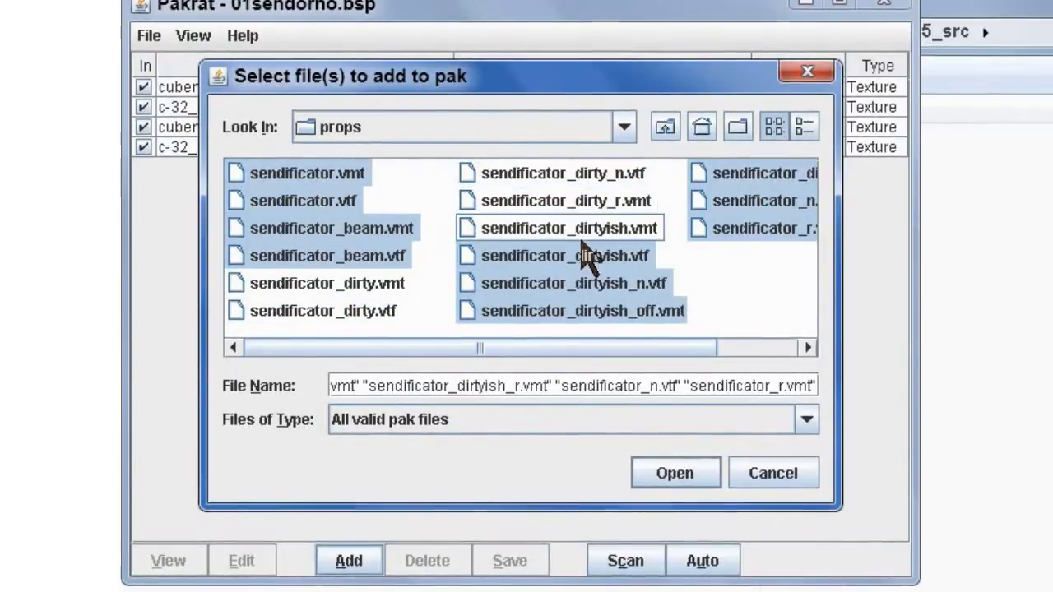
left_click(586, 258, "ctrl")
left_click(589, 286, "ctrl")
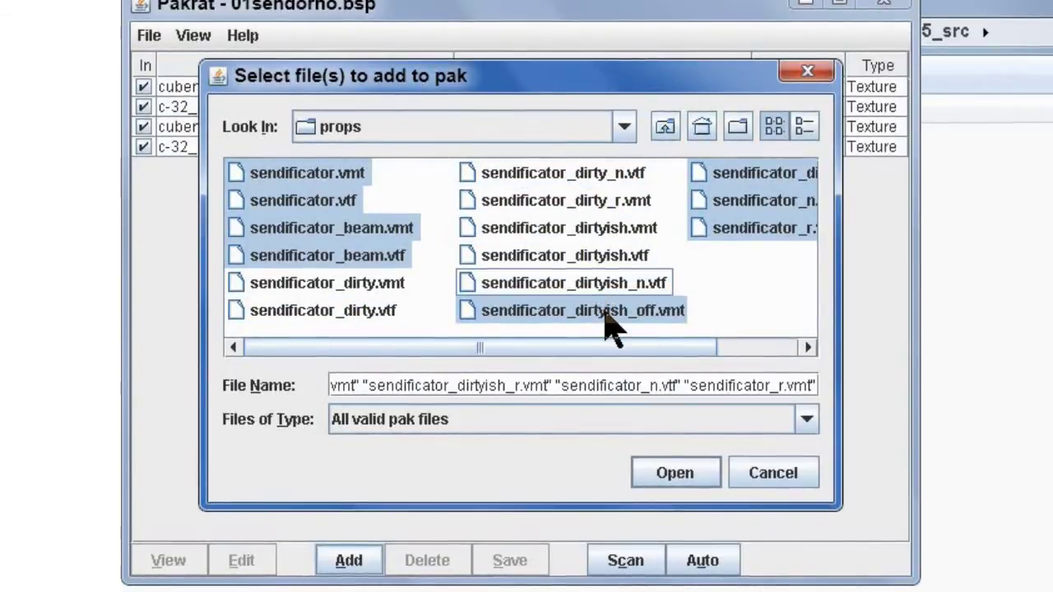
left_click(606, 315, "ctrl")
left_click(674, 476)
left_click(555, 327)
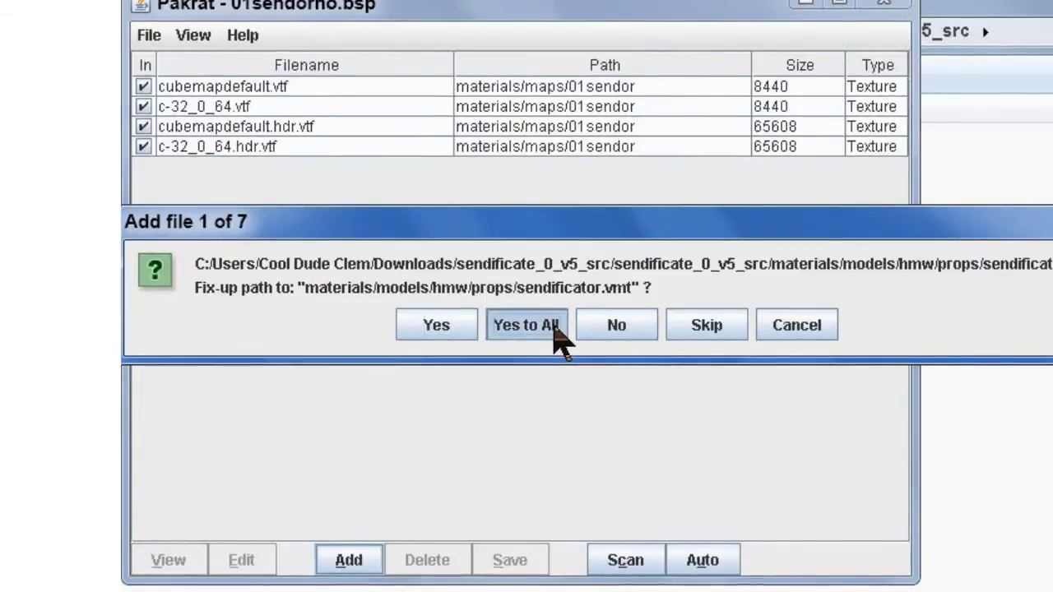
Add every model file from sendificate_0_v5_src's models\hmw\props folder to the pak, accepting the path fix-up for all files.
left_click(348, 560)
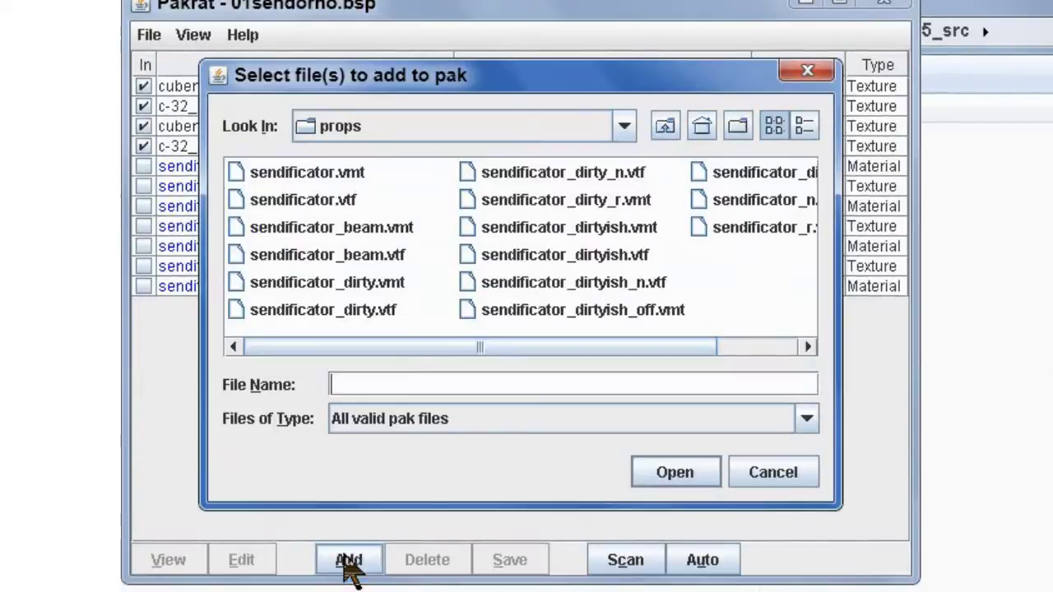
left_click(662, 127)
left_click(663, 128)
left_click(662, 128)
double_click(243, 227)
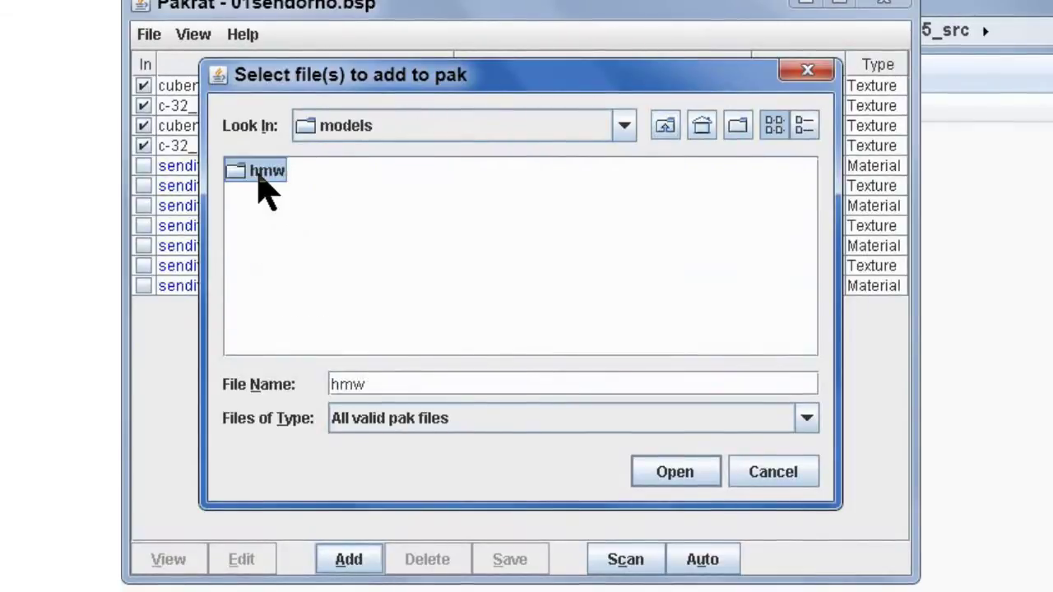
double_click(259, 174)
left_click(272, 197)
double_click(270, 196)
left_click(275, 186)
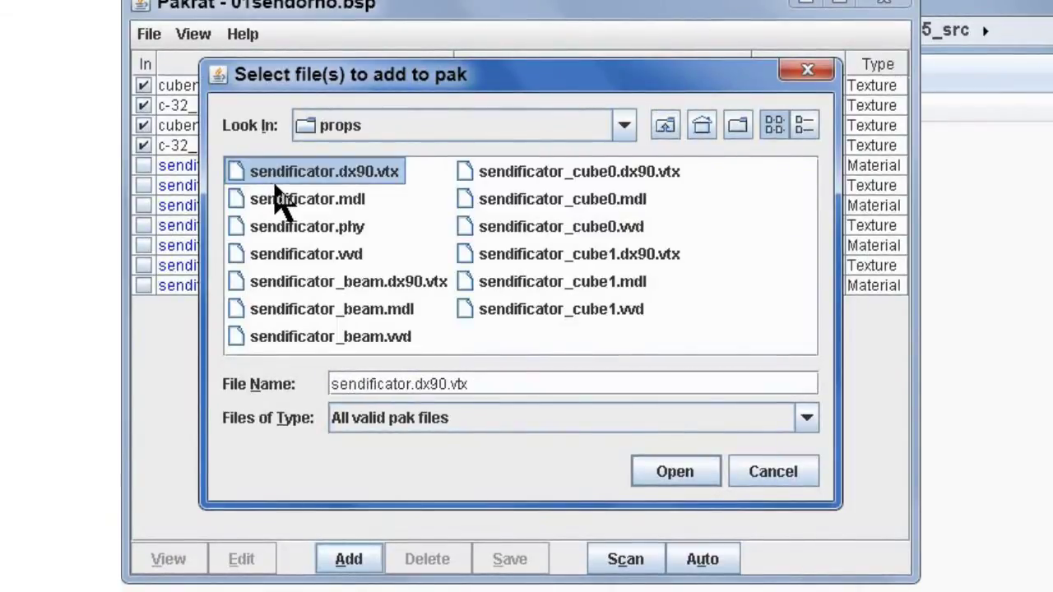
key("ctrl+a")
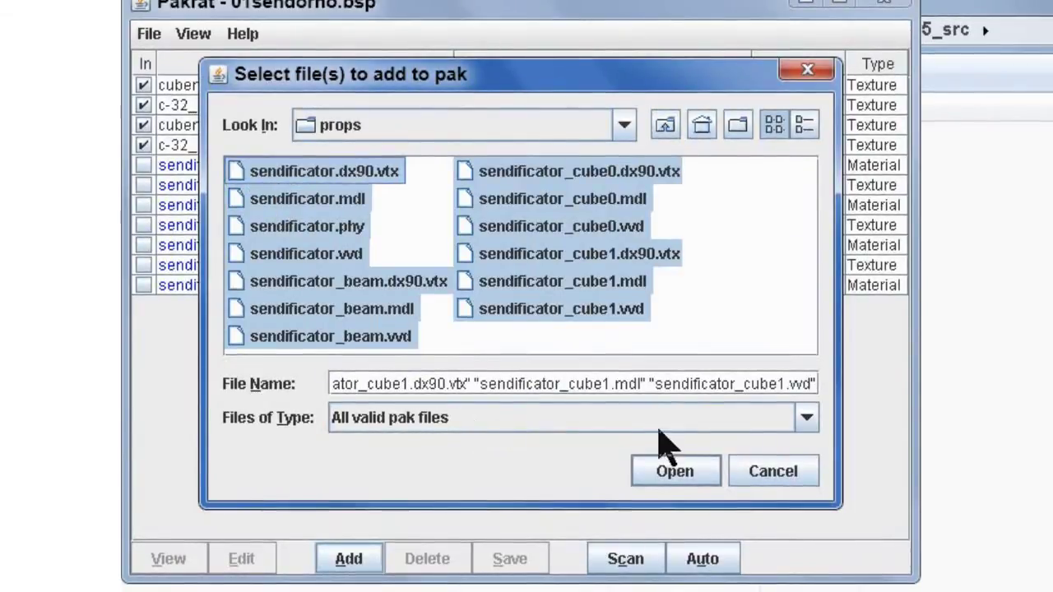
left_click(683, 470)
left_click(527, 323)
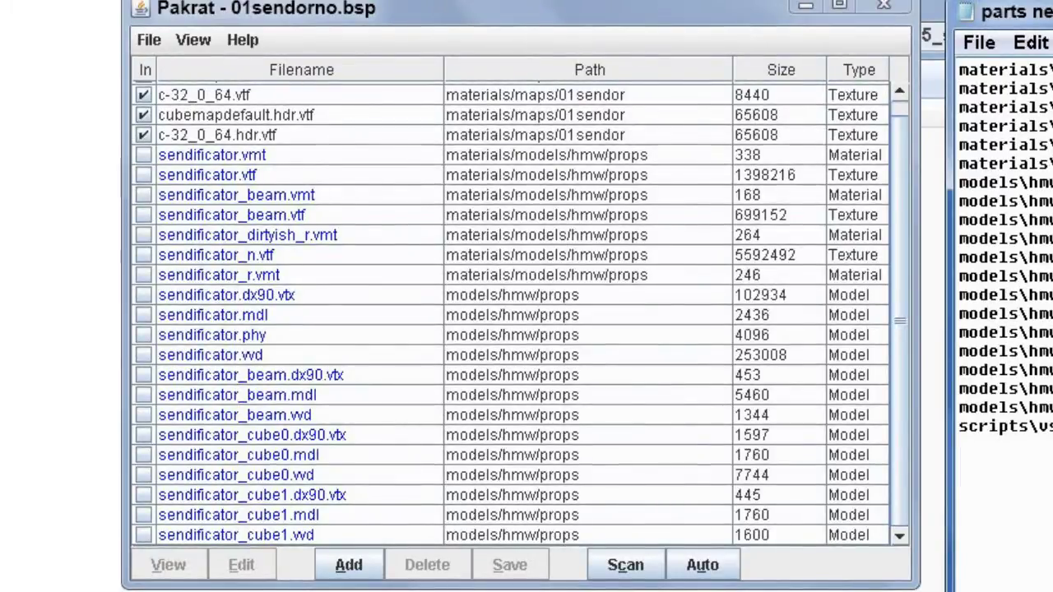
Add sendificator.nut from the scripts\vscripts\hmw folder to the pak, with the file type filter set to All Files.
left_click(352, 571)
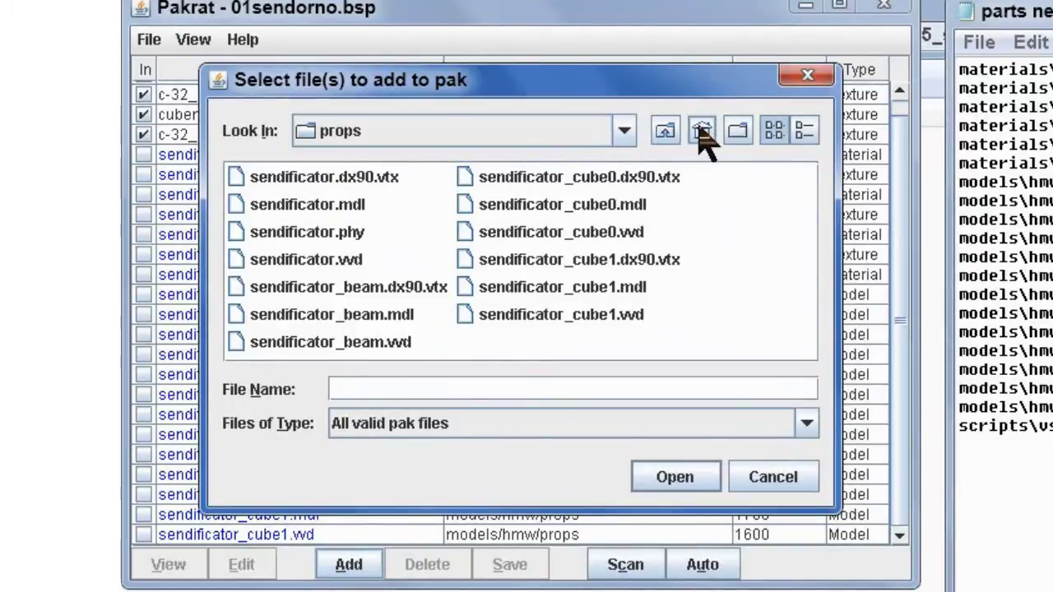
left_click(665, 136)
left_click(665, 138)
left_click(665, 136)
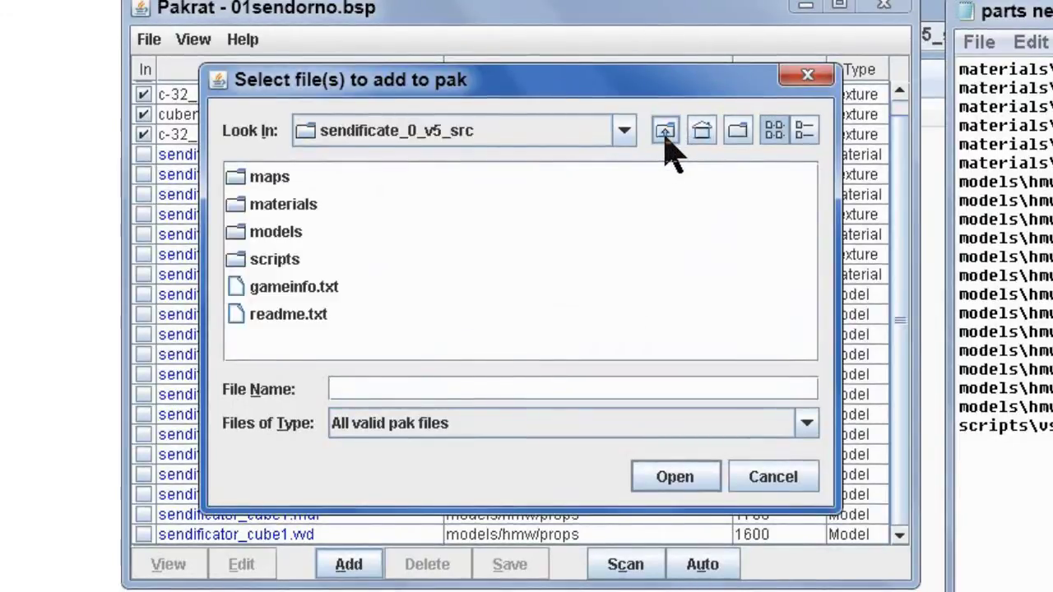
double_click(262, 258)
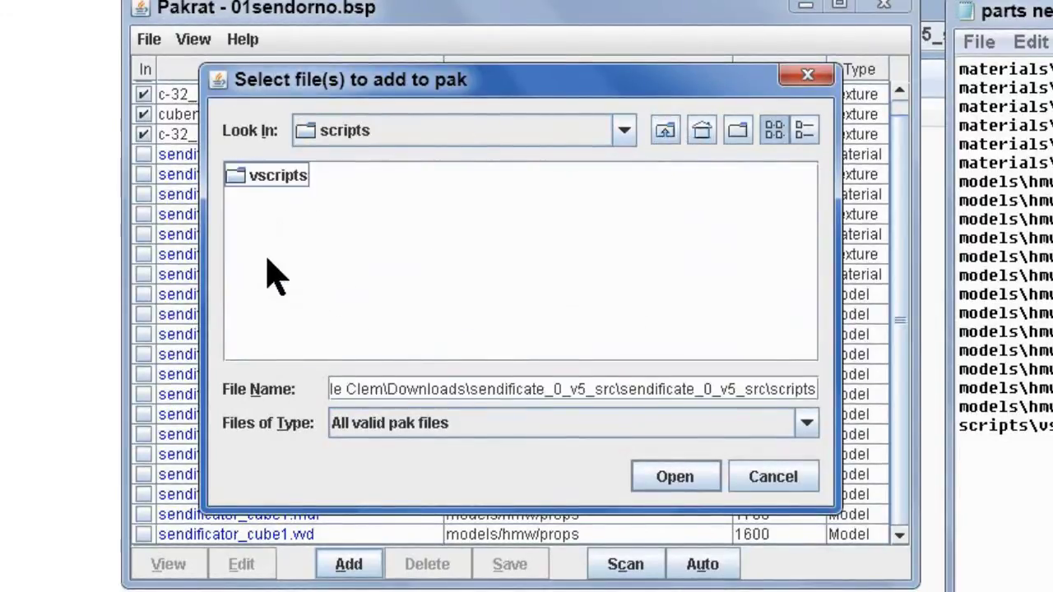
double_click(280, 183)
double_click(263, 174)
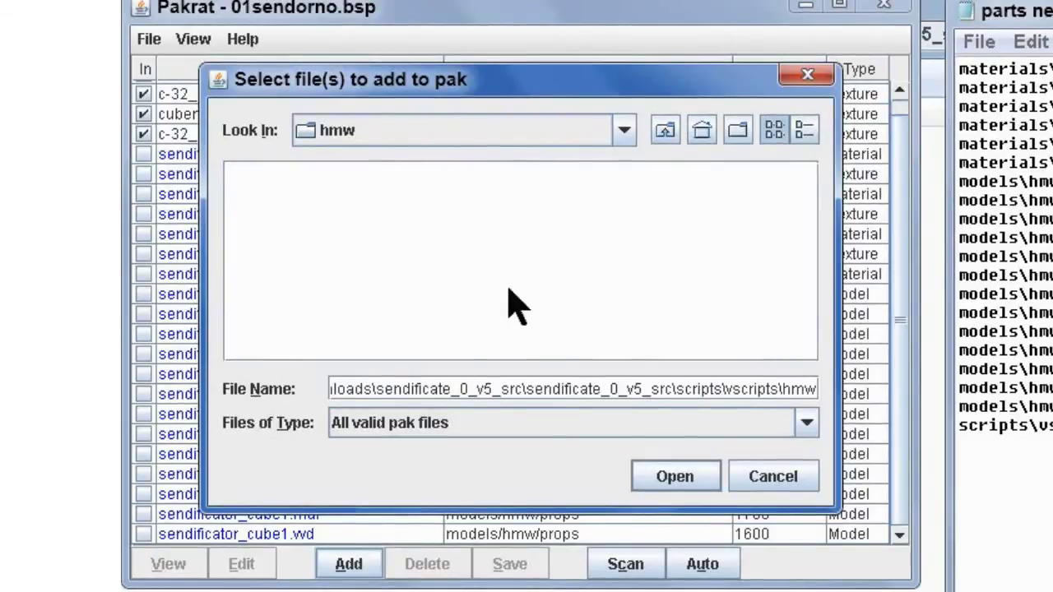
left_click(565, 434)
left_click(573, 453)
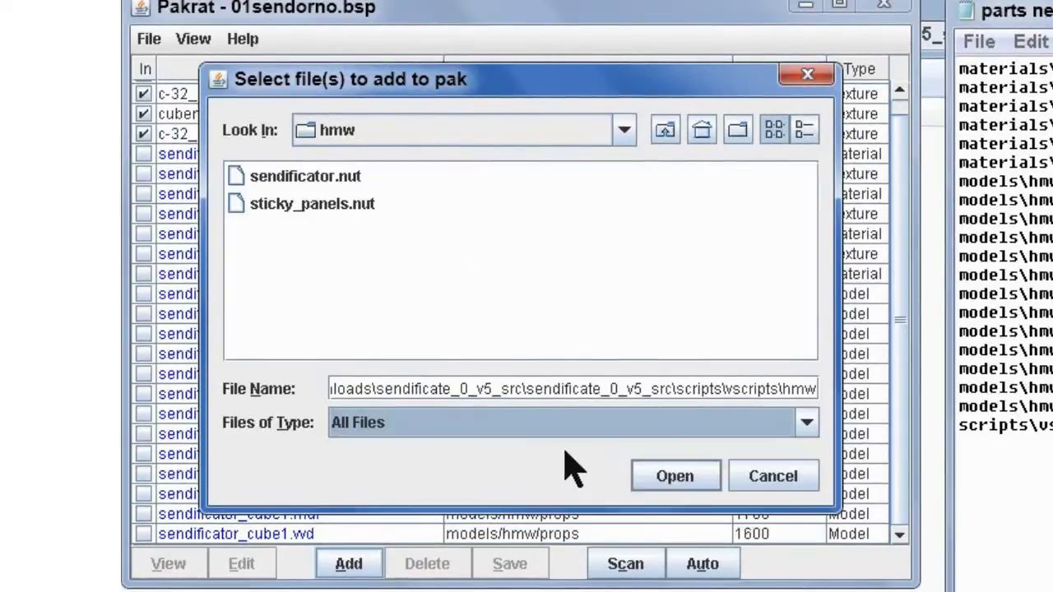
double_click(288, 178)
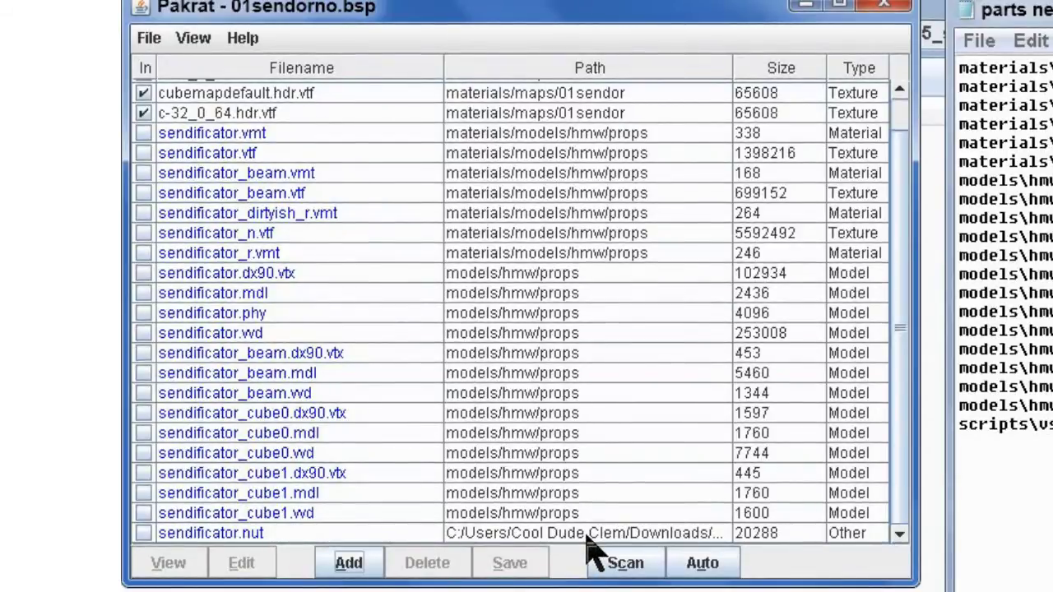
Remove the sendificator.nut entry that has the full Downloads path from the pak.
left_click(546, 533)
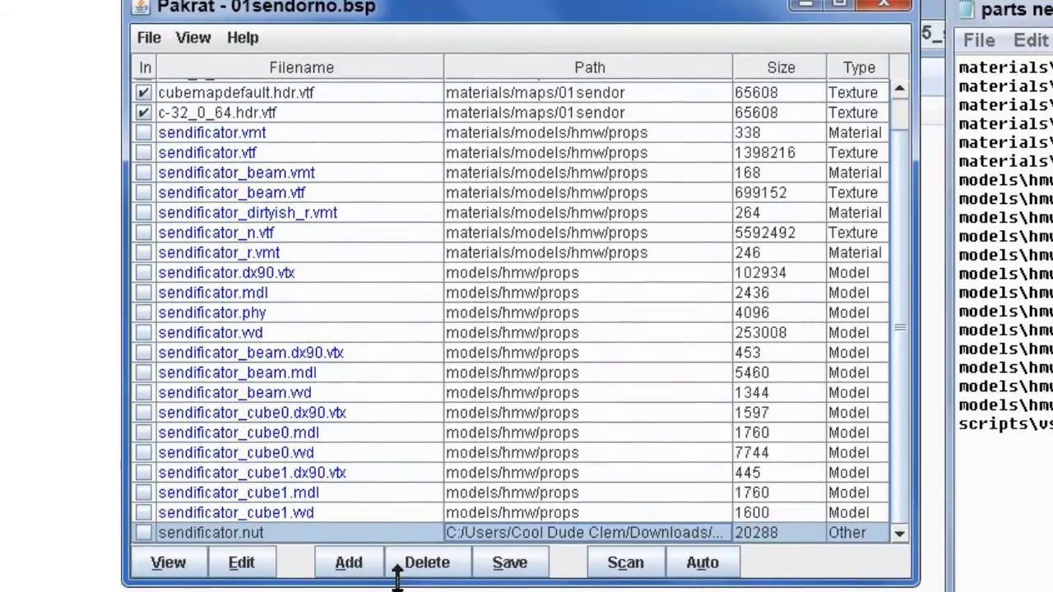
left_click(421, 572)
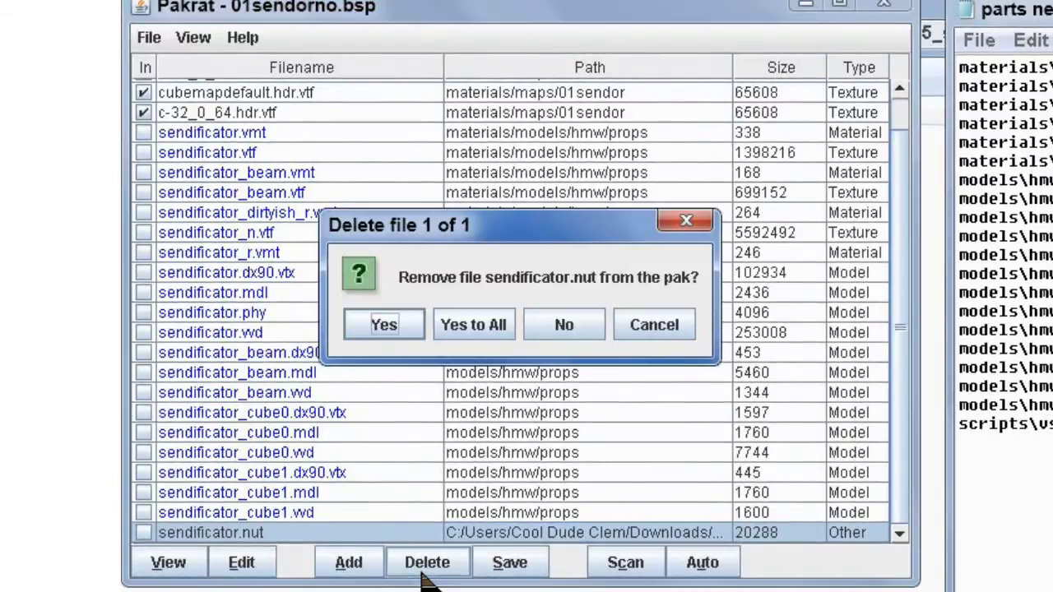
left_click(449, 326)
Browse the add-files dialog to the Portal 2 folder under Program Files (x86)\Steam\steamapps\common.
left_click(352, 562)
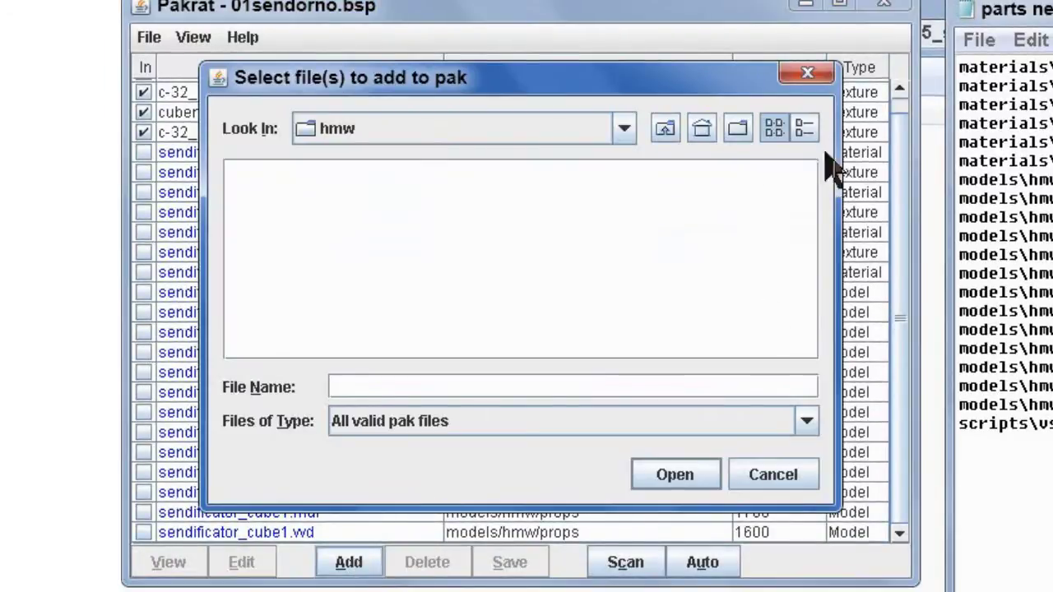
left_click(668, 134)
left_click(668, 134)
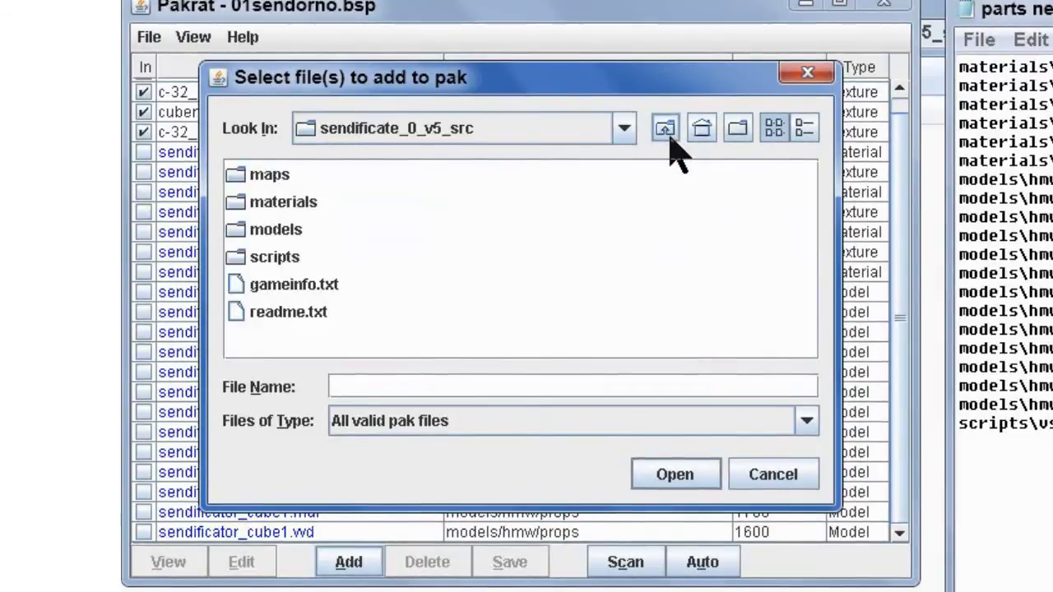
left_click(667, 130)
double_click(492, 174)
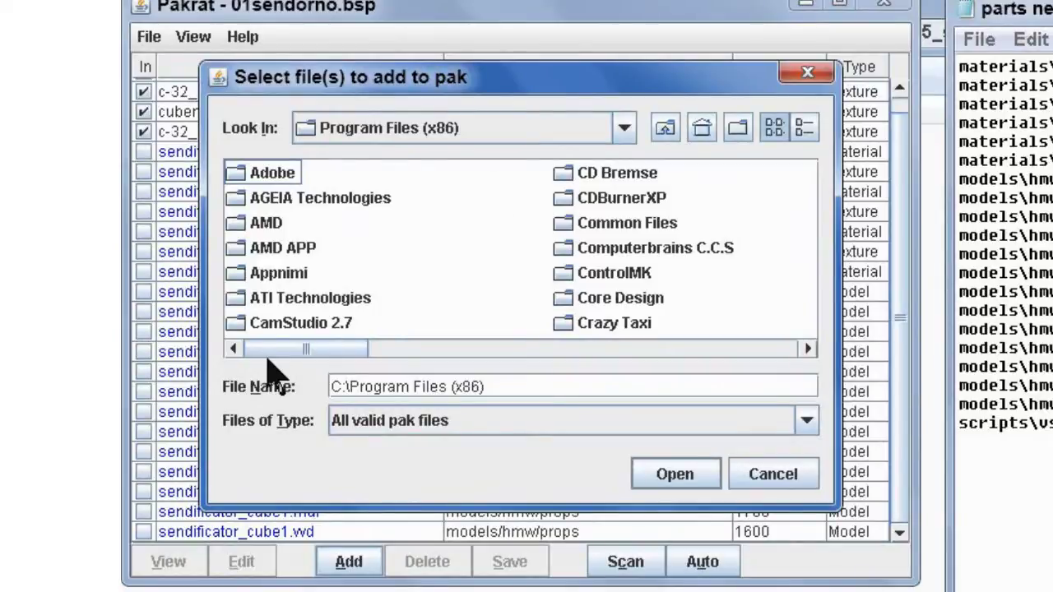
left_click_drag(304, 350, 672, 368)
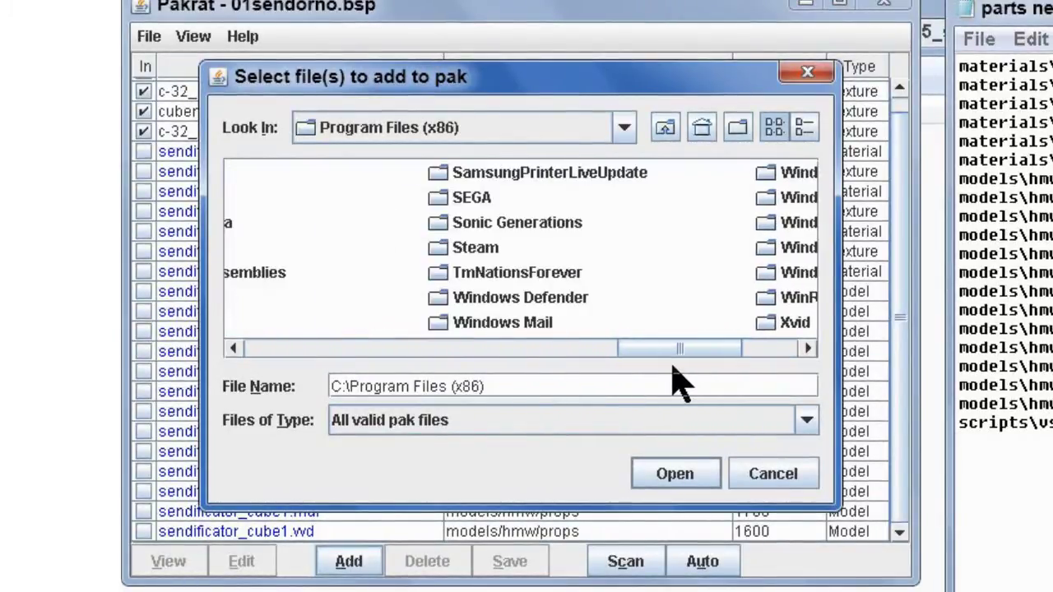
left_click(487, 248)
double_click(487, 248)
double_click(566, 248)
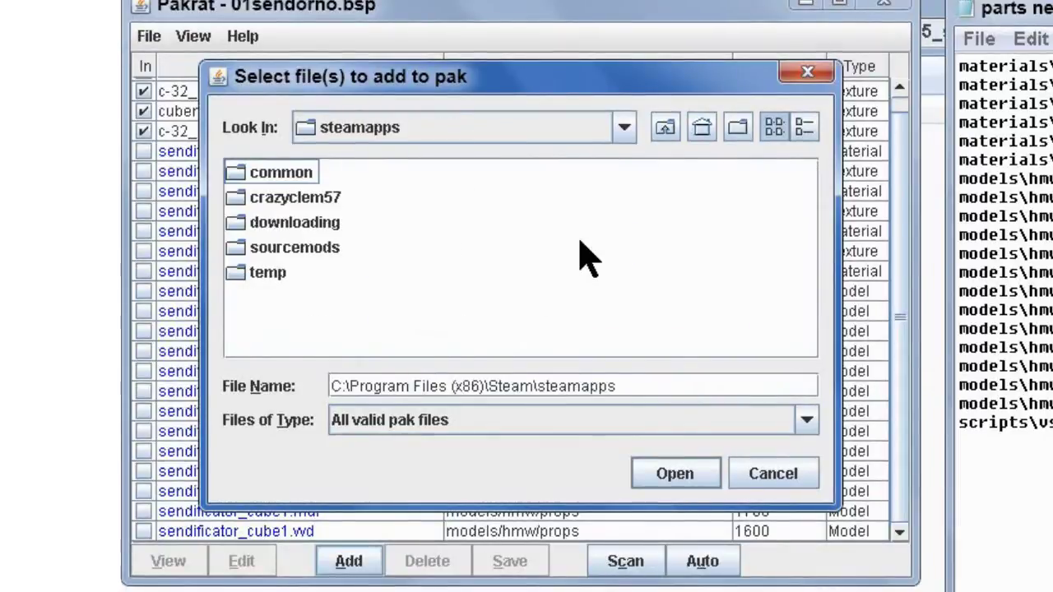
left_click(290, 174)
double_click(289, 174)
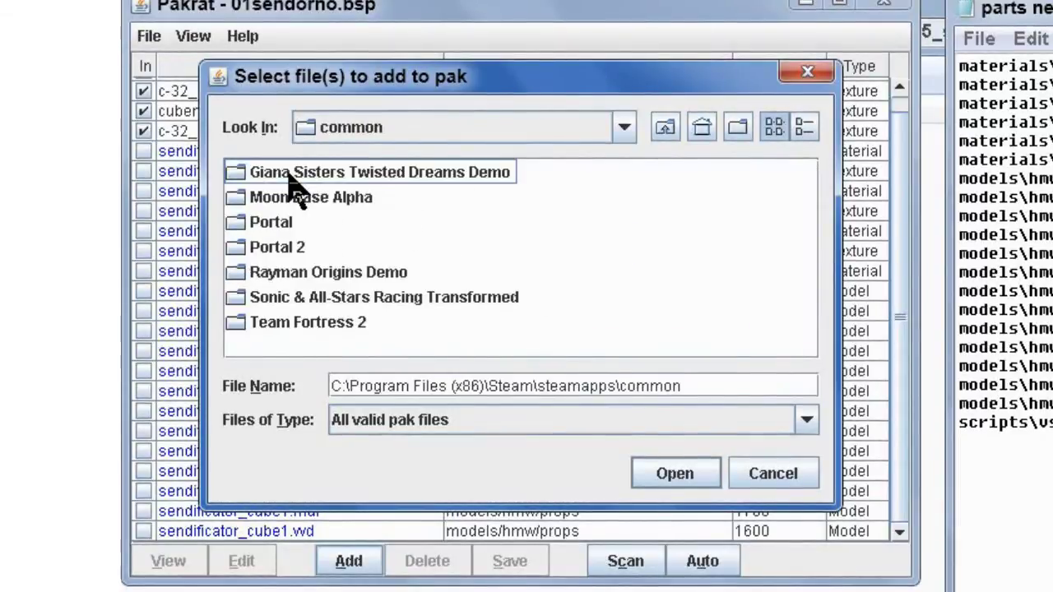
left_click(280, 248)
double_click(280, 249)
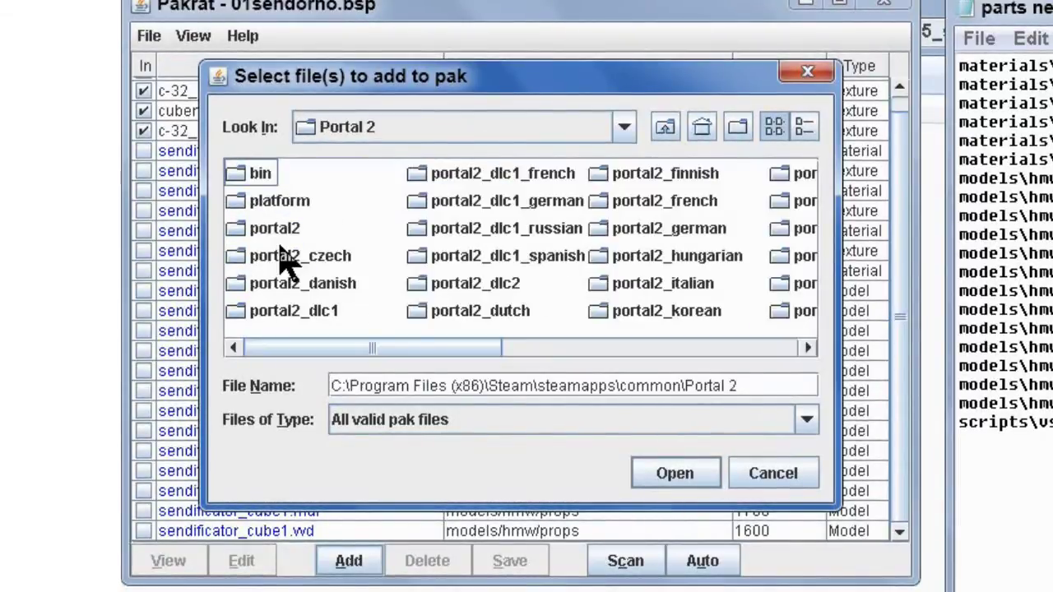
Add sendificator.nut from portal2\scripts\vscripts\hmw to the pak with the filter set to All Files, accepting the path fix-up.
double_click(275, 229)
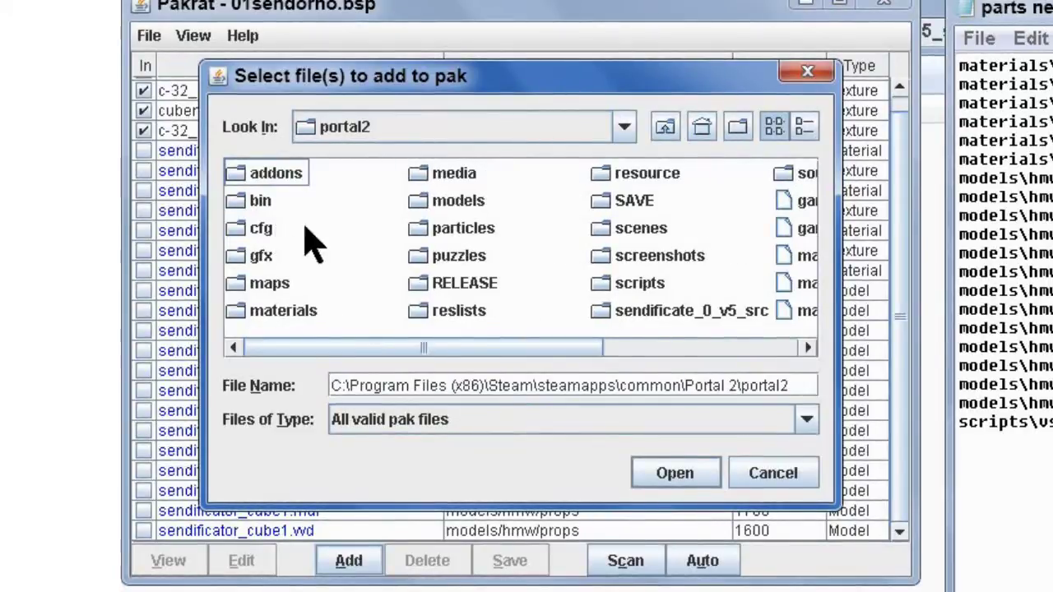
double_click(633, 283)
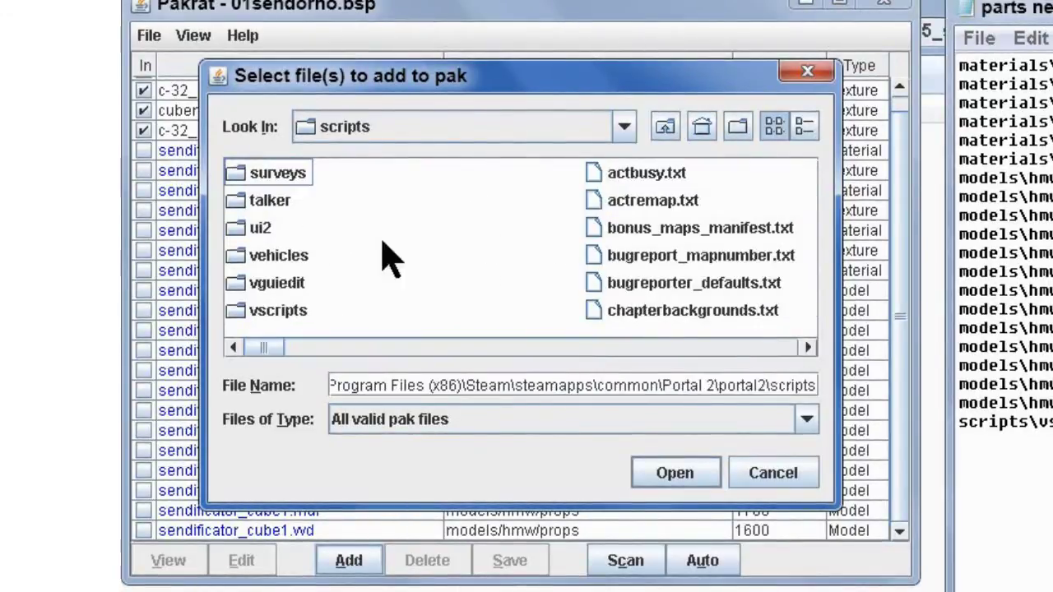
double_click(278, 310)
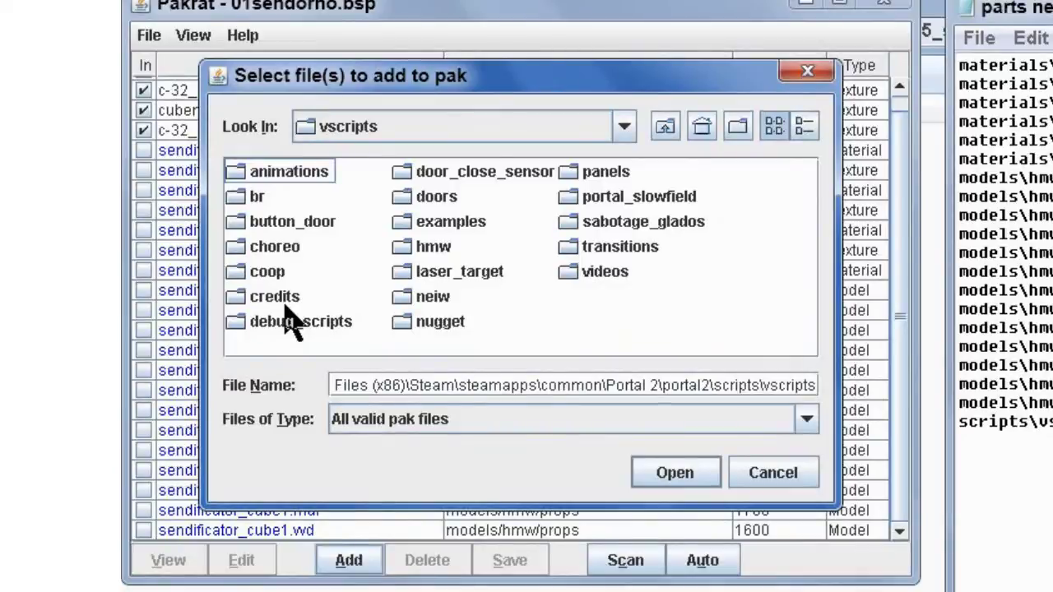
double_click(433, 247)
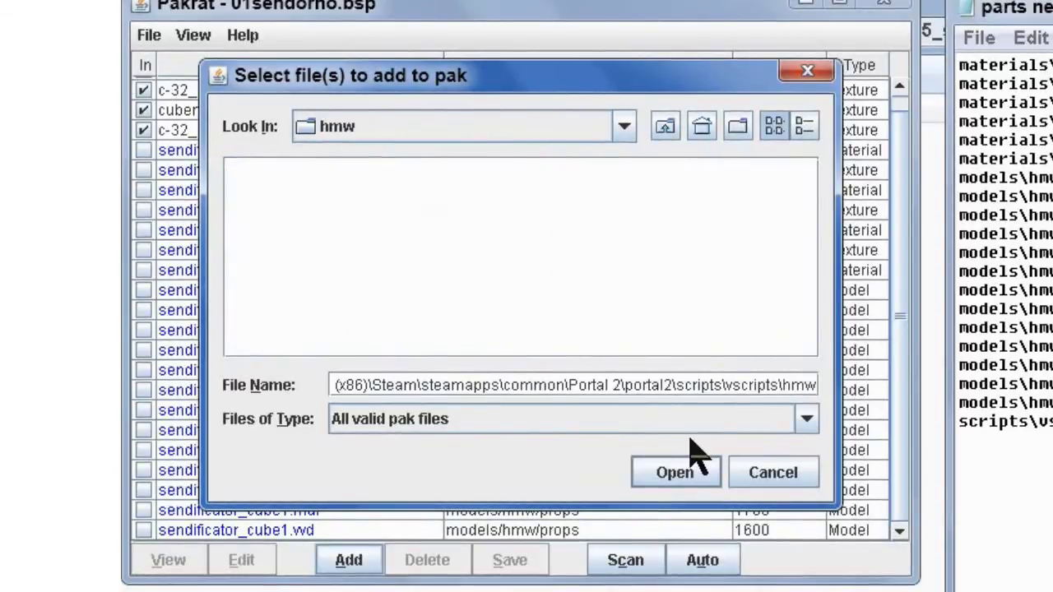
left_click(806, 422)
left_click(773, 445)
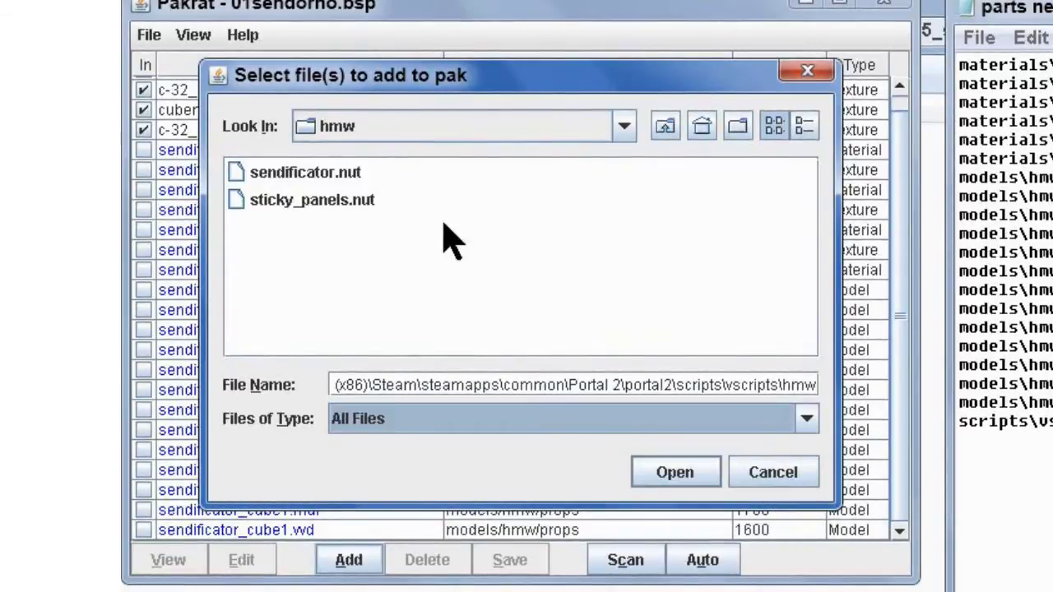
double_click(357, 175)
left_click(384, 329)
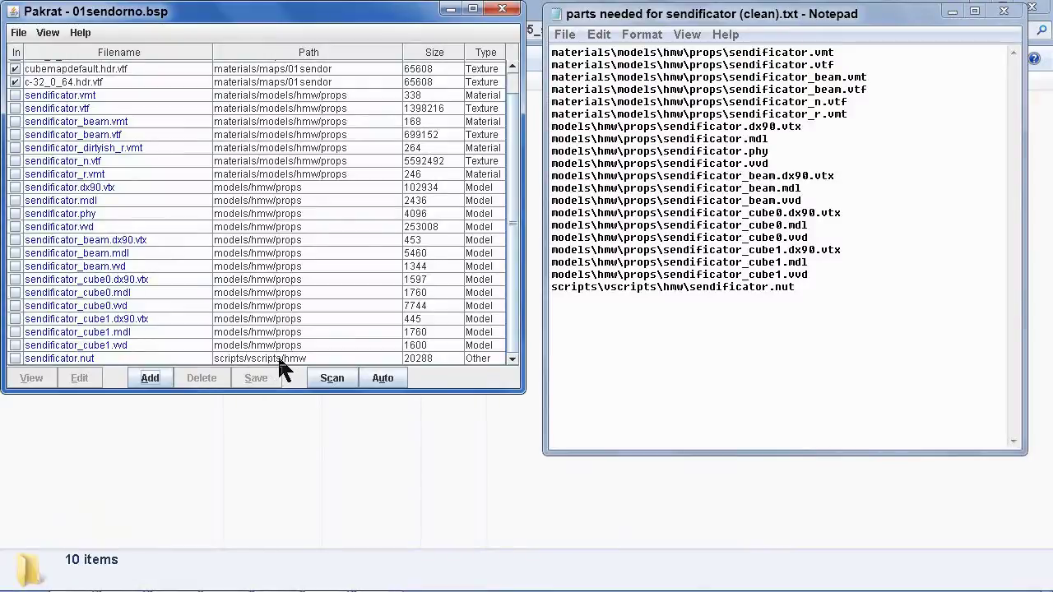
Save the packed map under the new name 01sendoryes.bsp in the maps folder.
left_click(18, 33)
left_click(37, 73)
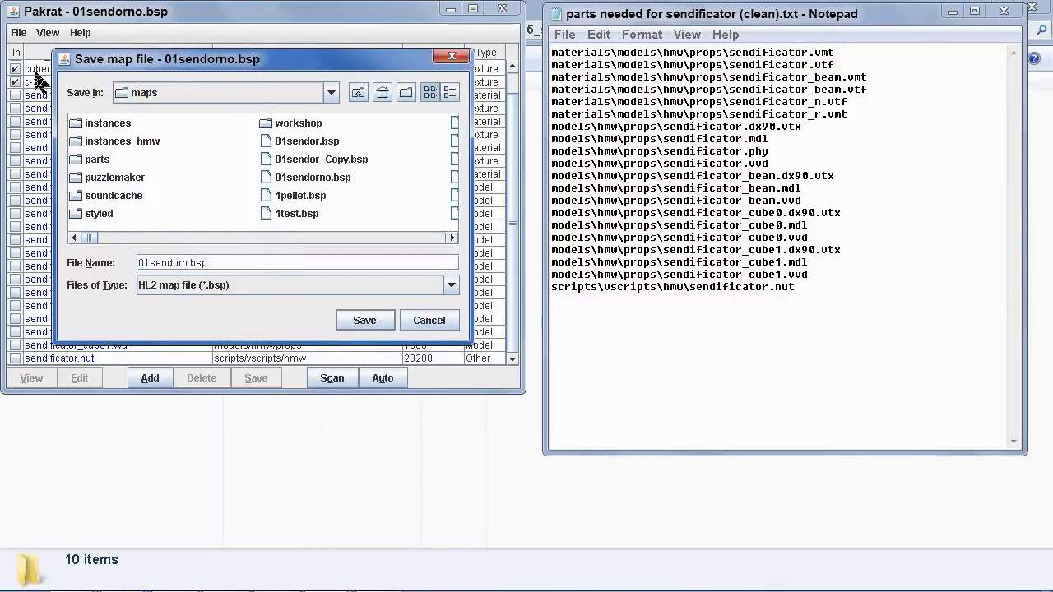
key("Return")
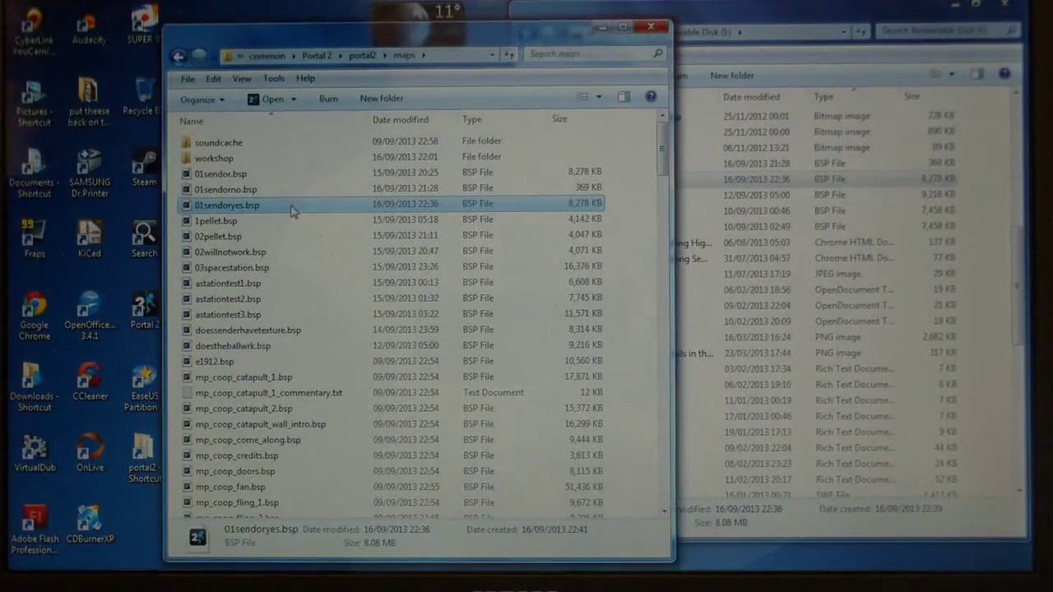
Exit the running map, quit Portal 2, and select 01sendoryes.bsp in the portal2 maps folder in Explorer.
key("alt+Tab")
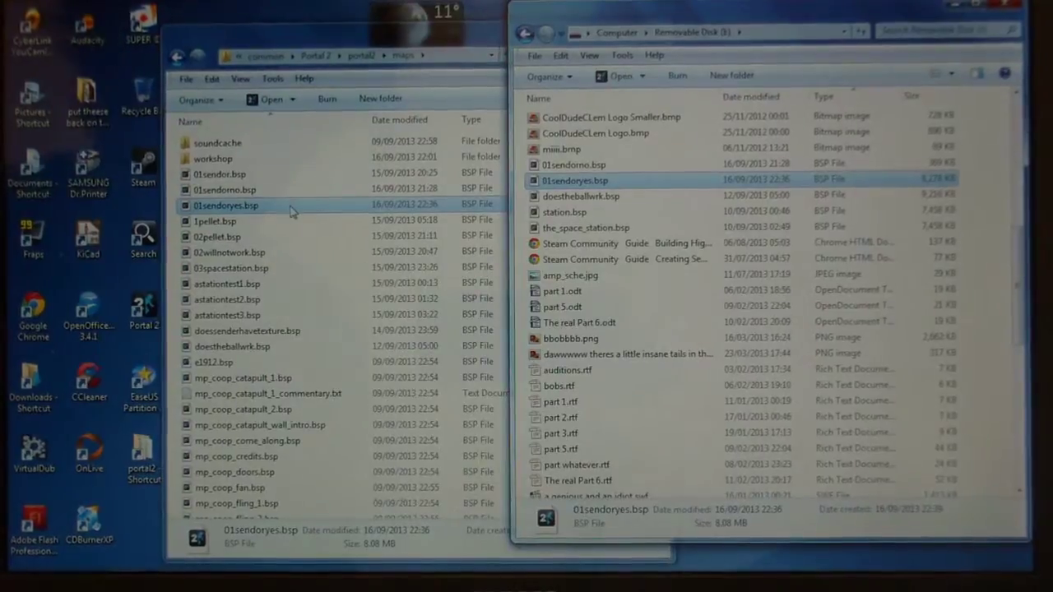
key("alt+Tab")
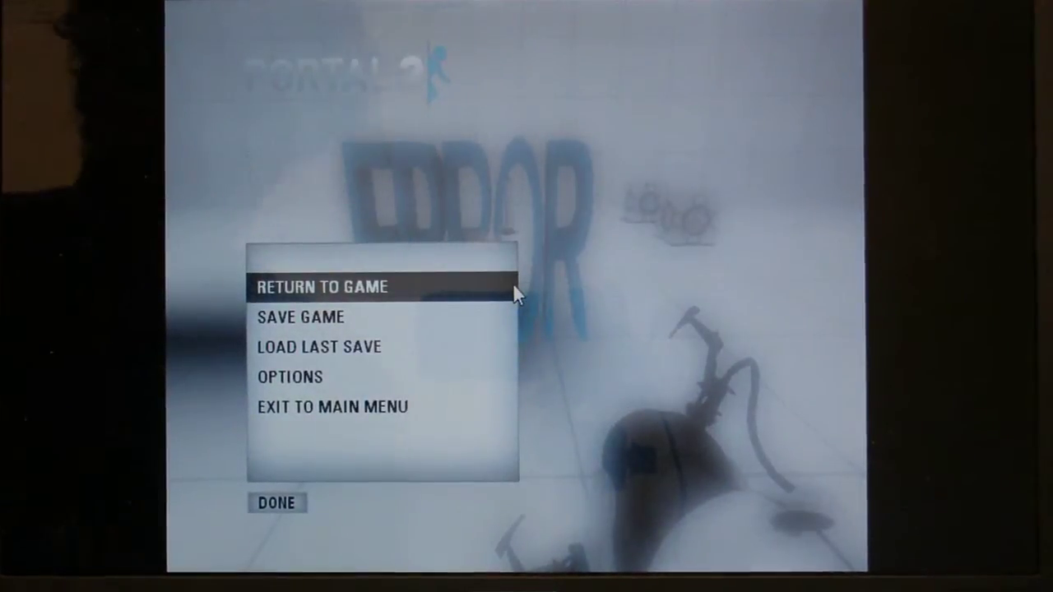
left_click(403, 407)
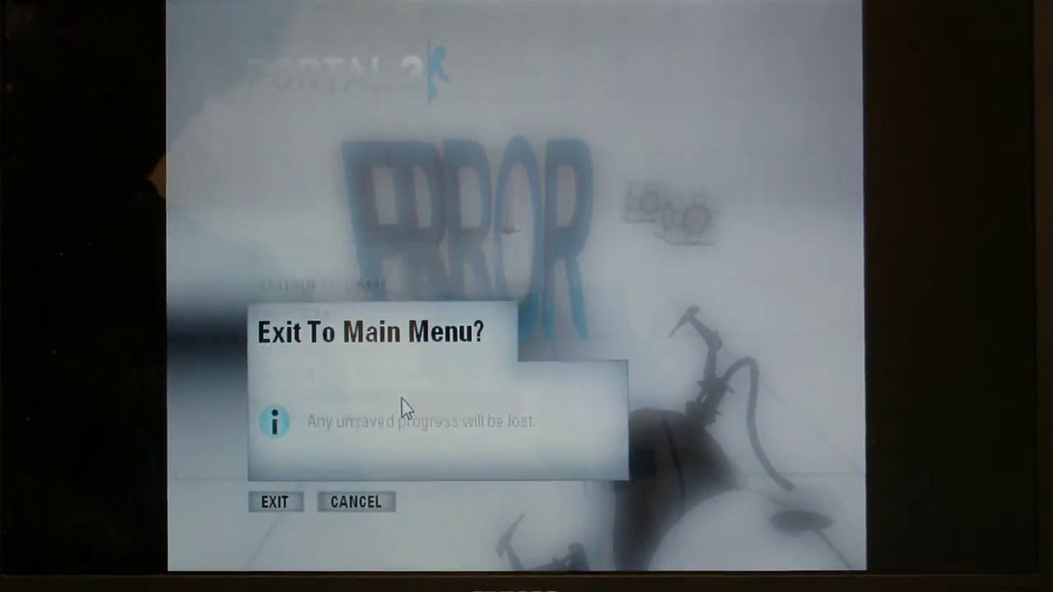
left_click(273, 503)
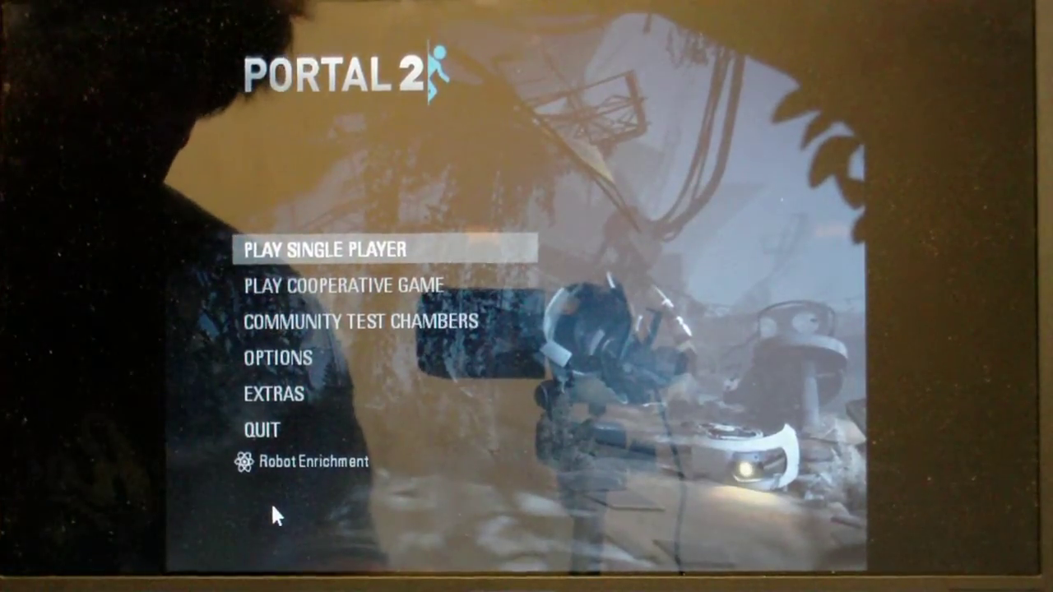
left_click(270, 435)
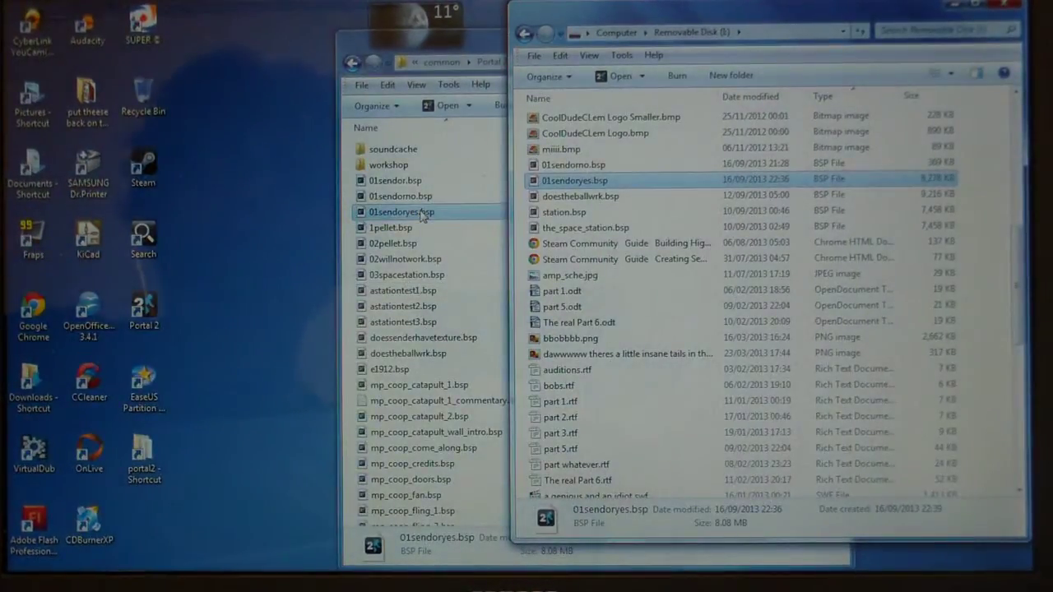
left_click(422, 213)
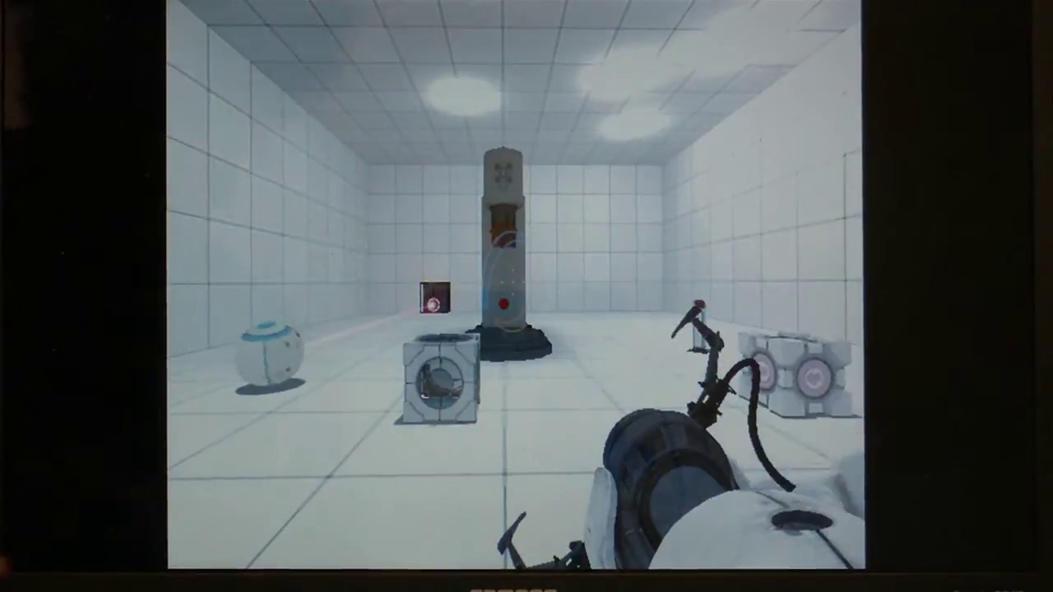
key("w")
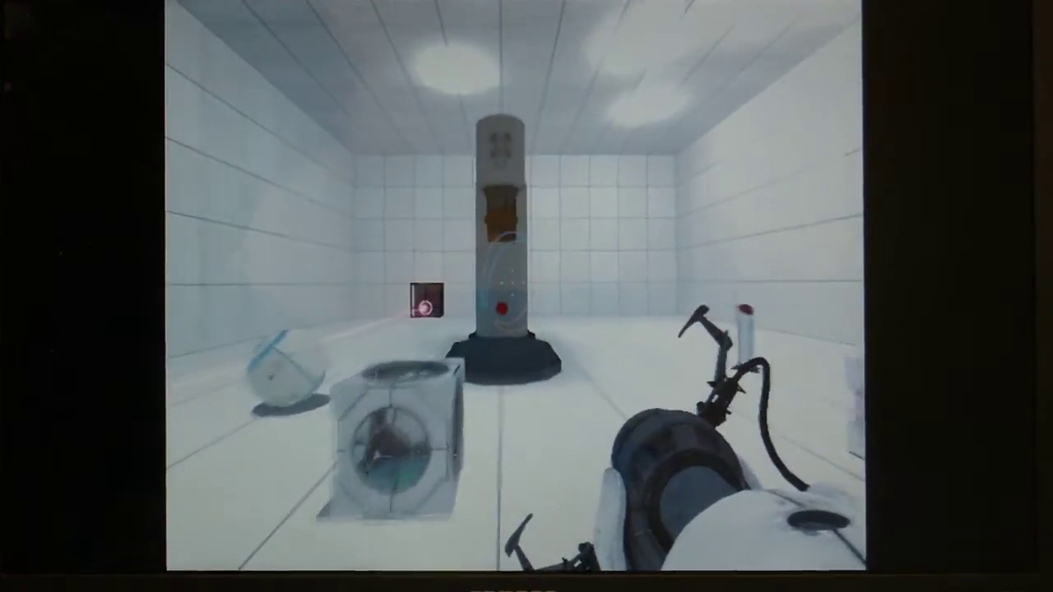
key("d")
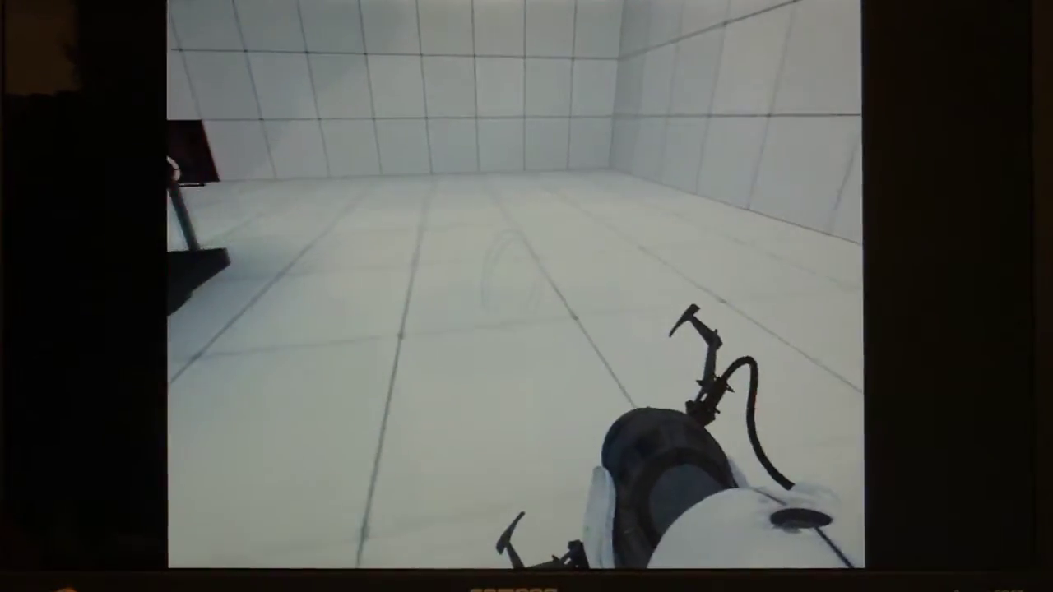
key("a")
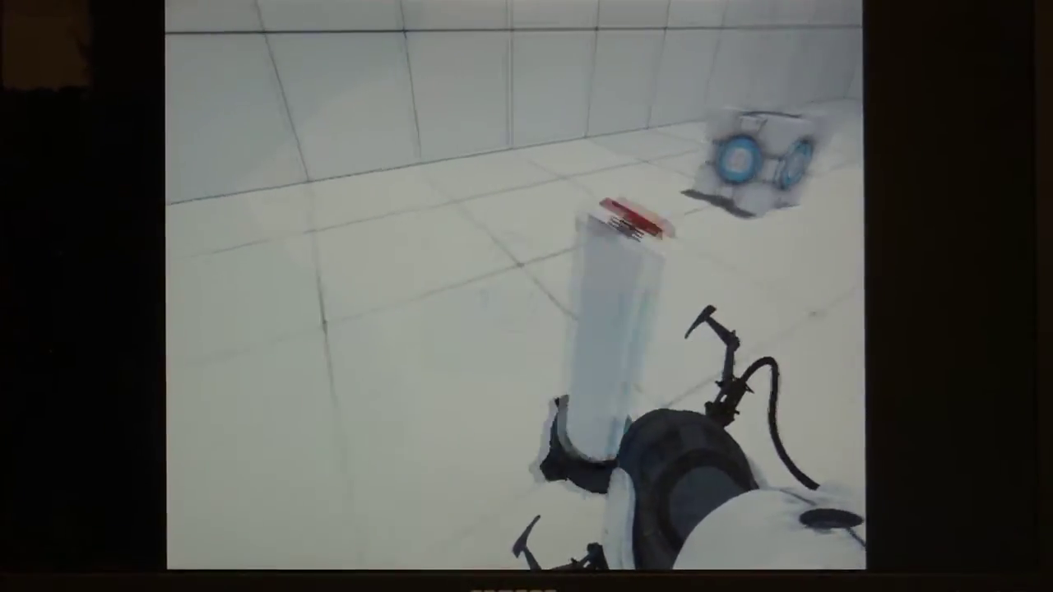
key("a")
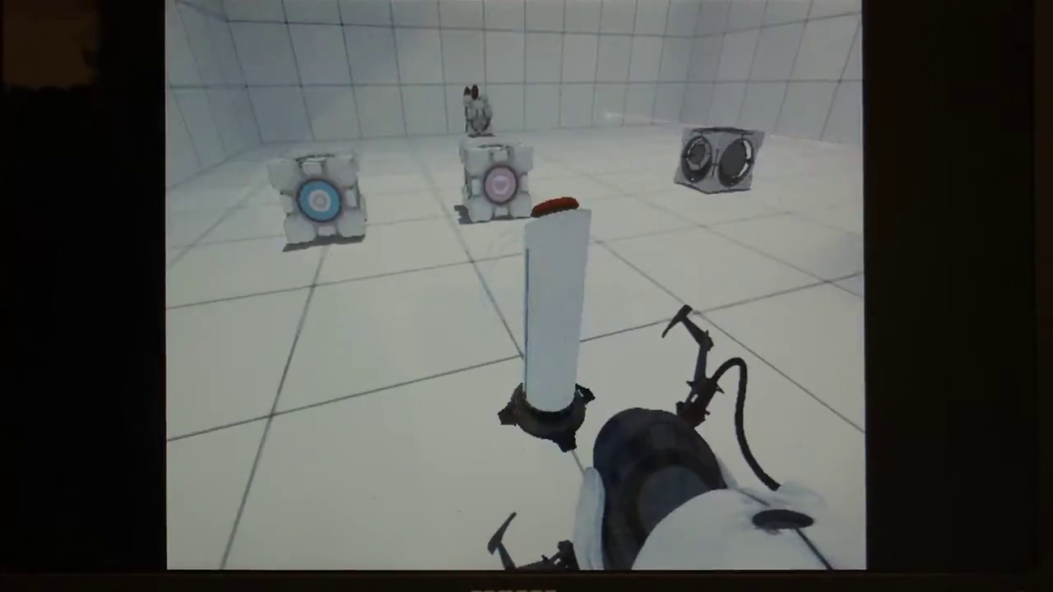
key("w")
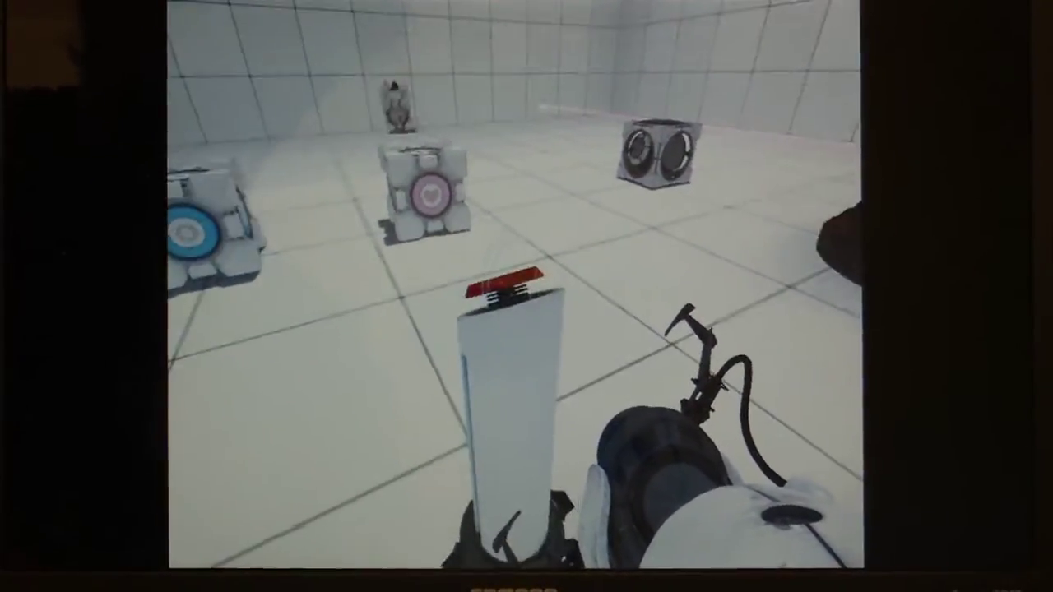
key("a")
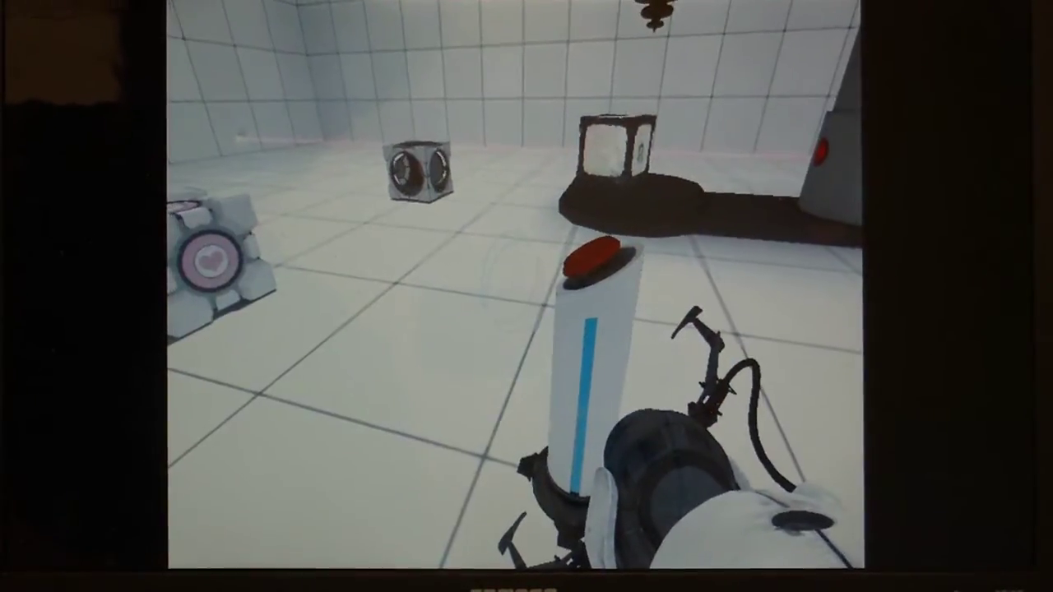
key("d")
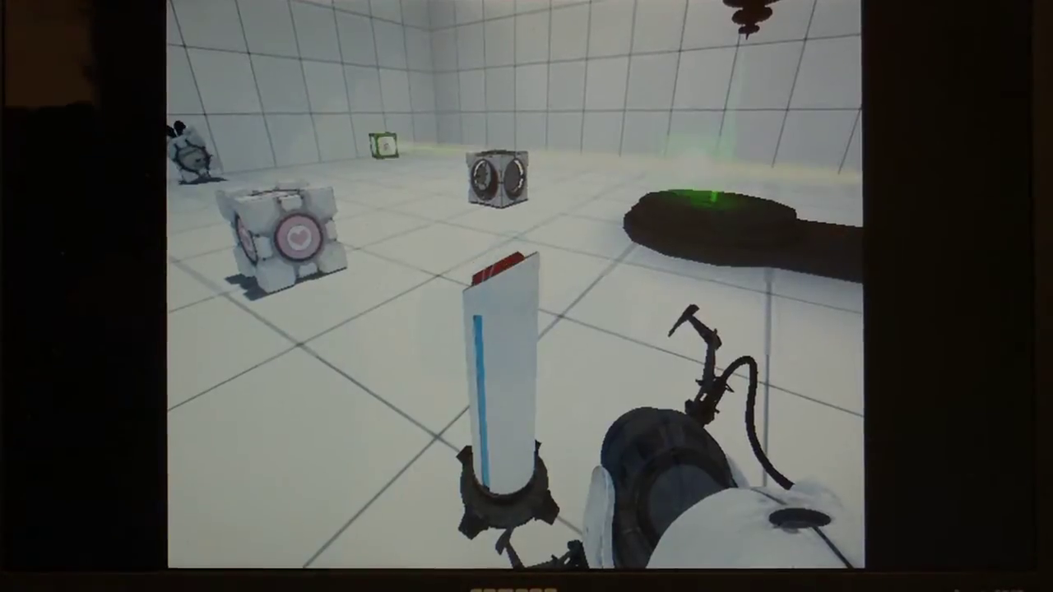
key("e")
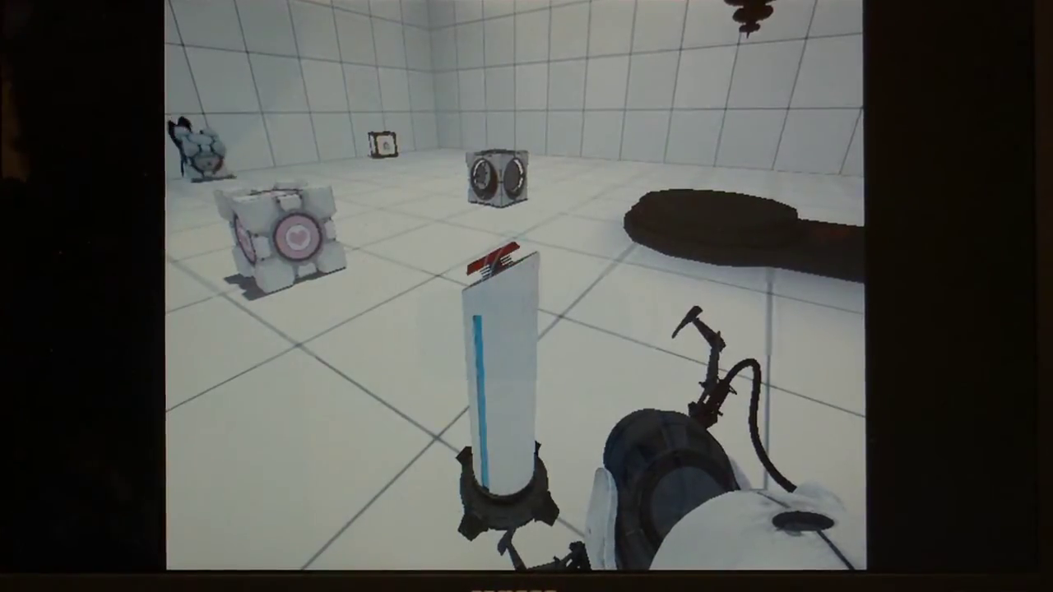